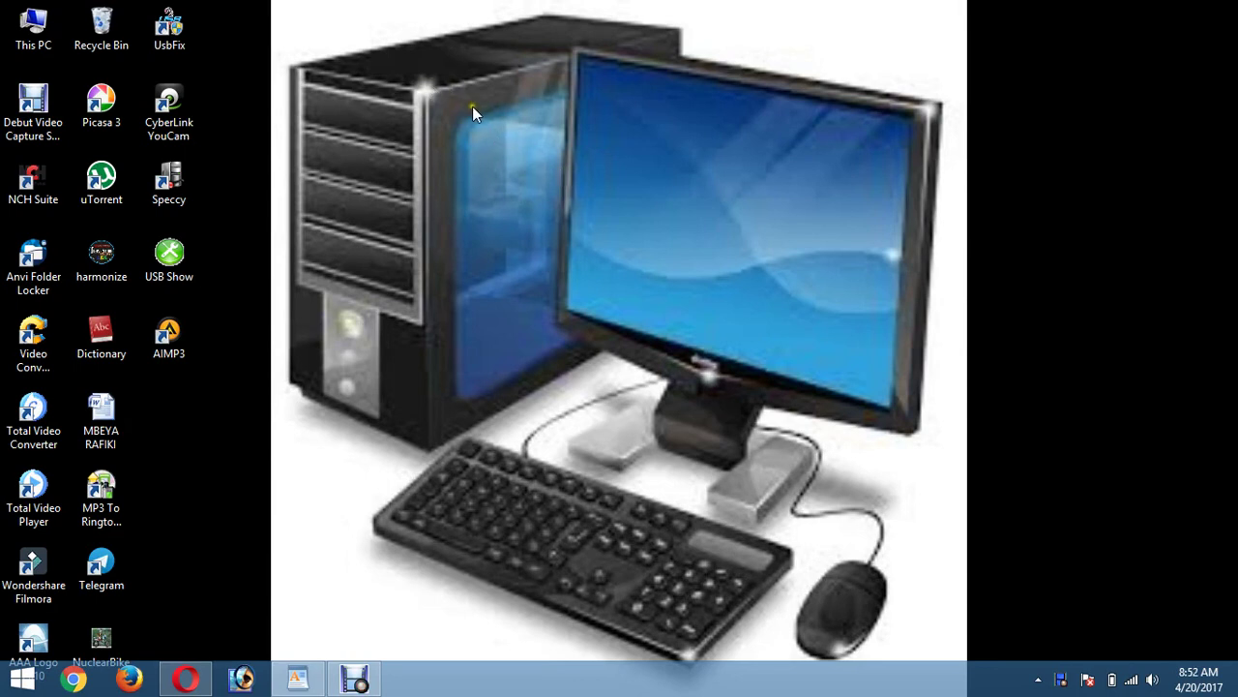
Step: Read the WinRAR notes in the open WordPad document and minimize its window
{"action": "left_click", "coordinate": [297, 677]}
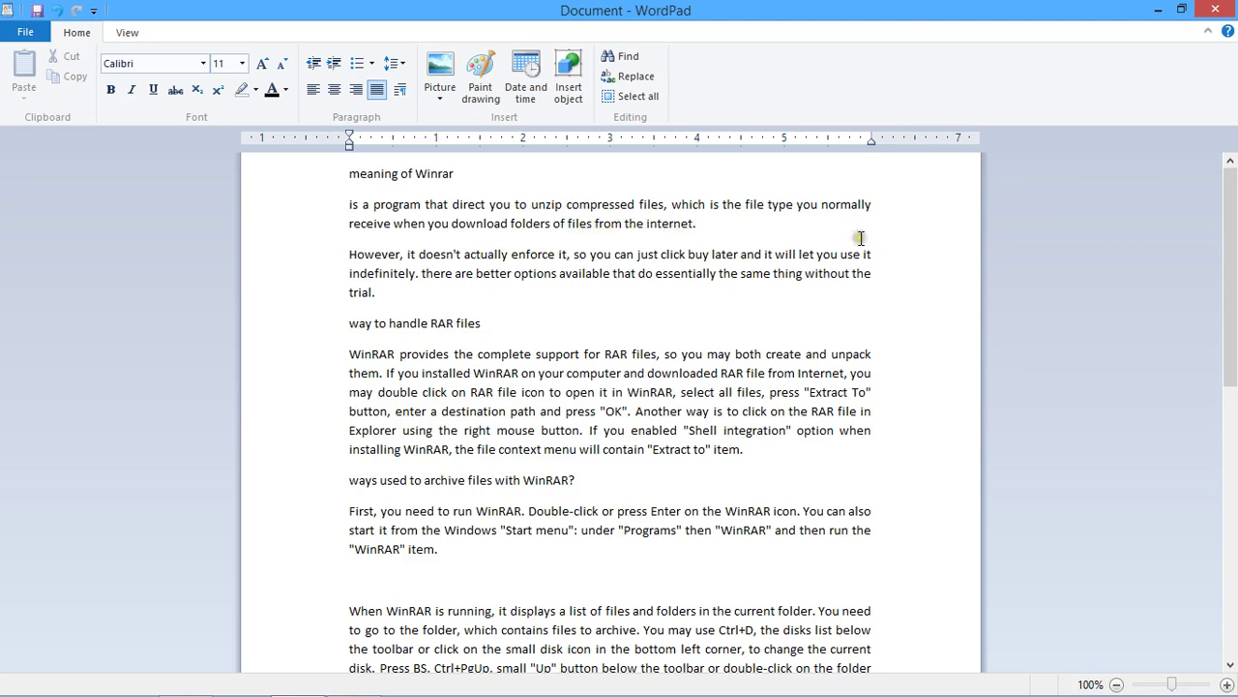
{"action": "left_click", "coordinate": [941, 221]}
{"action": "left_click", "coordinate": [1158, 10]}
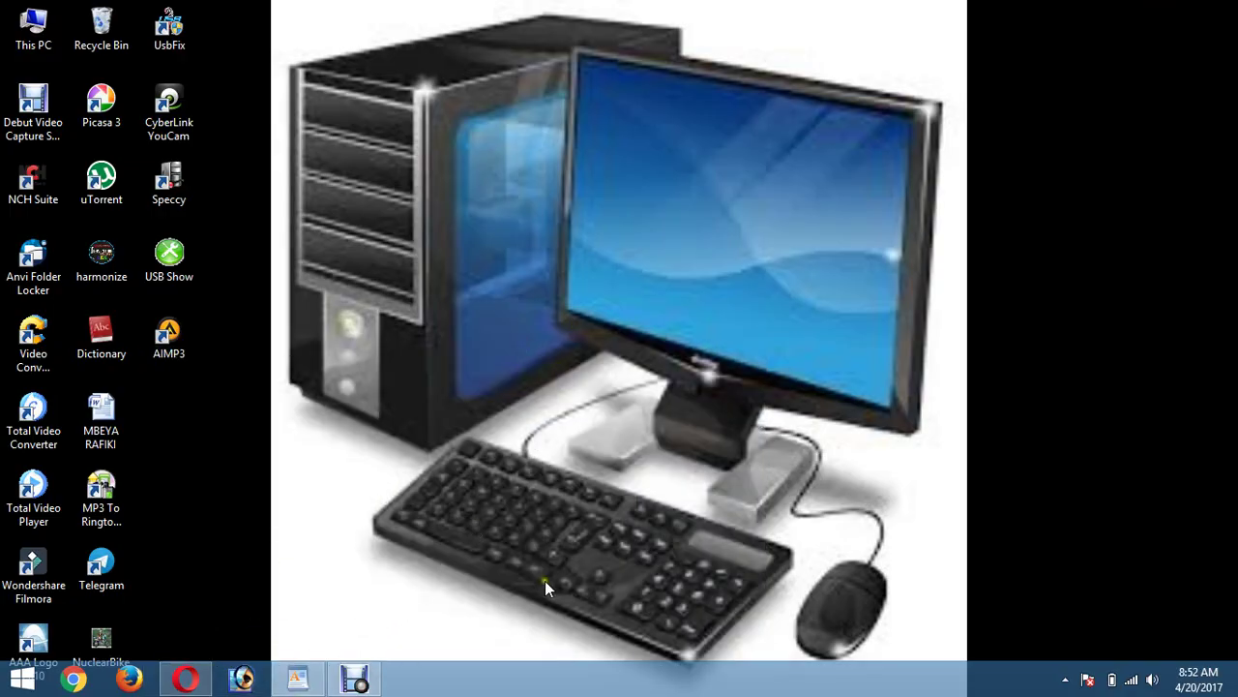
Step: Open the file1 folder inside programs on the my documents (E:) drive in File Explorer
{"action": "double_click", "coordinate": [22, 39]}
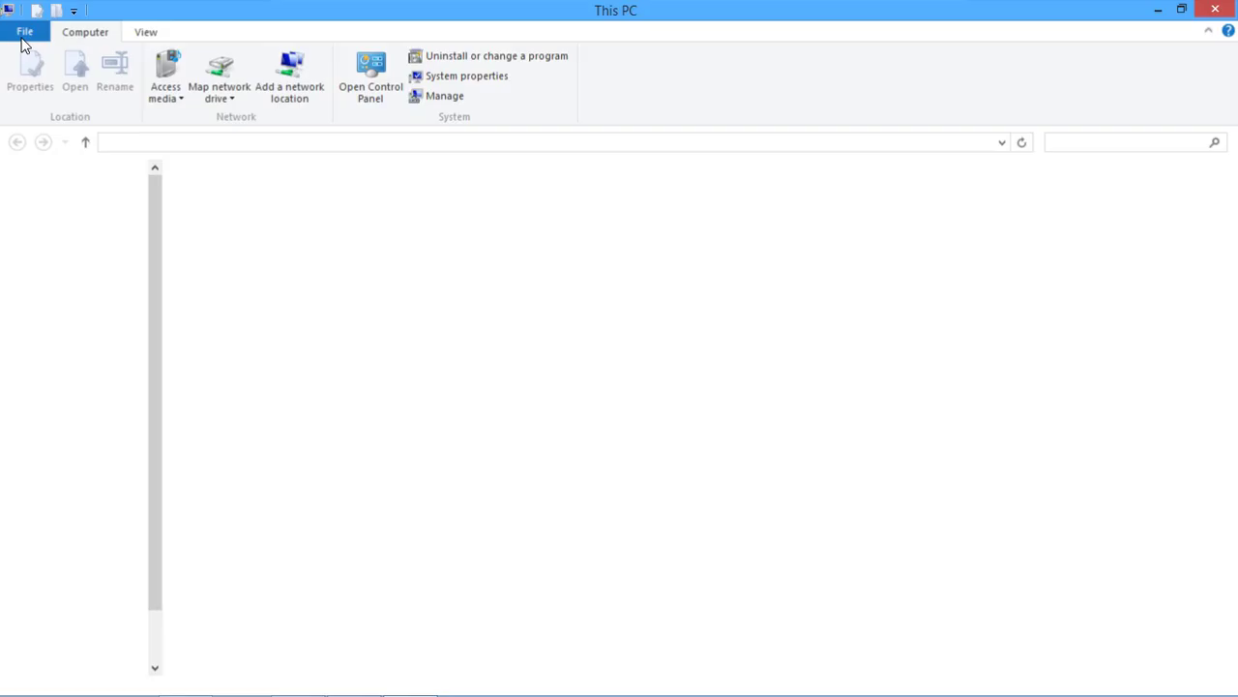
{"action": "double_click", "coordinate": [771, 336]}
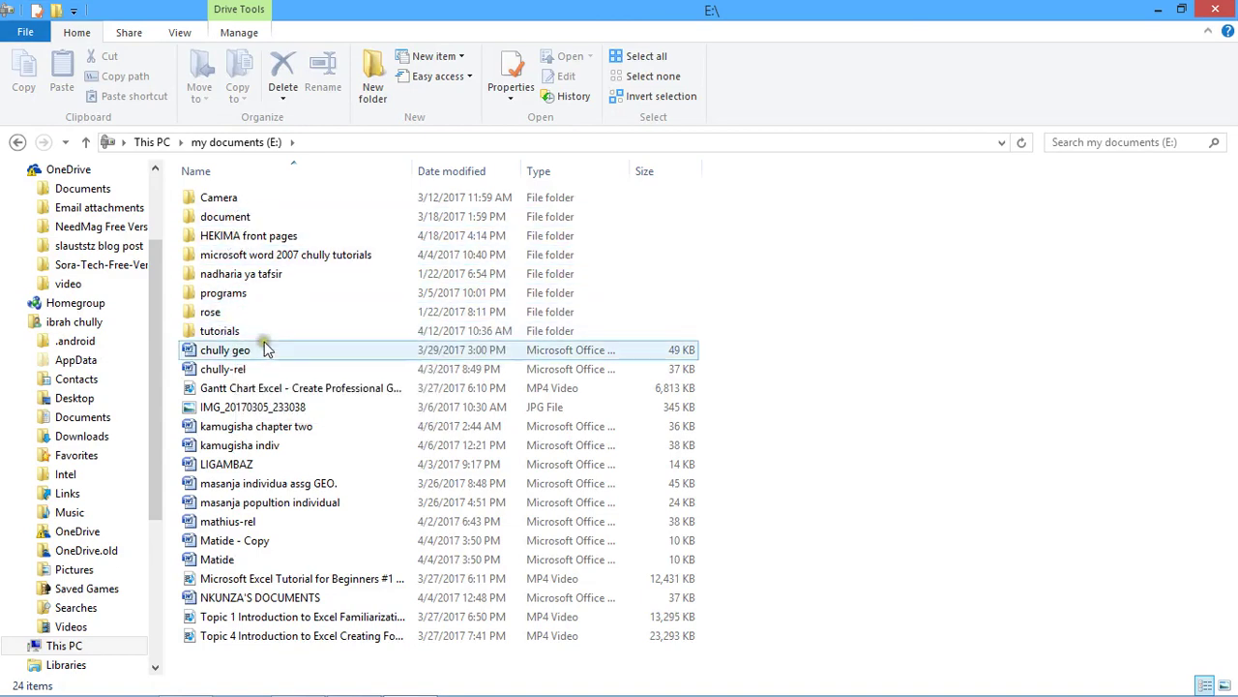
{"action": "double_click", "coordinate": [259, 294]}
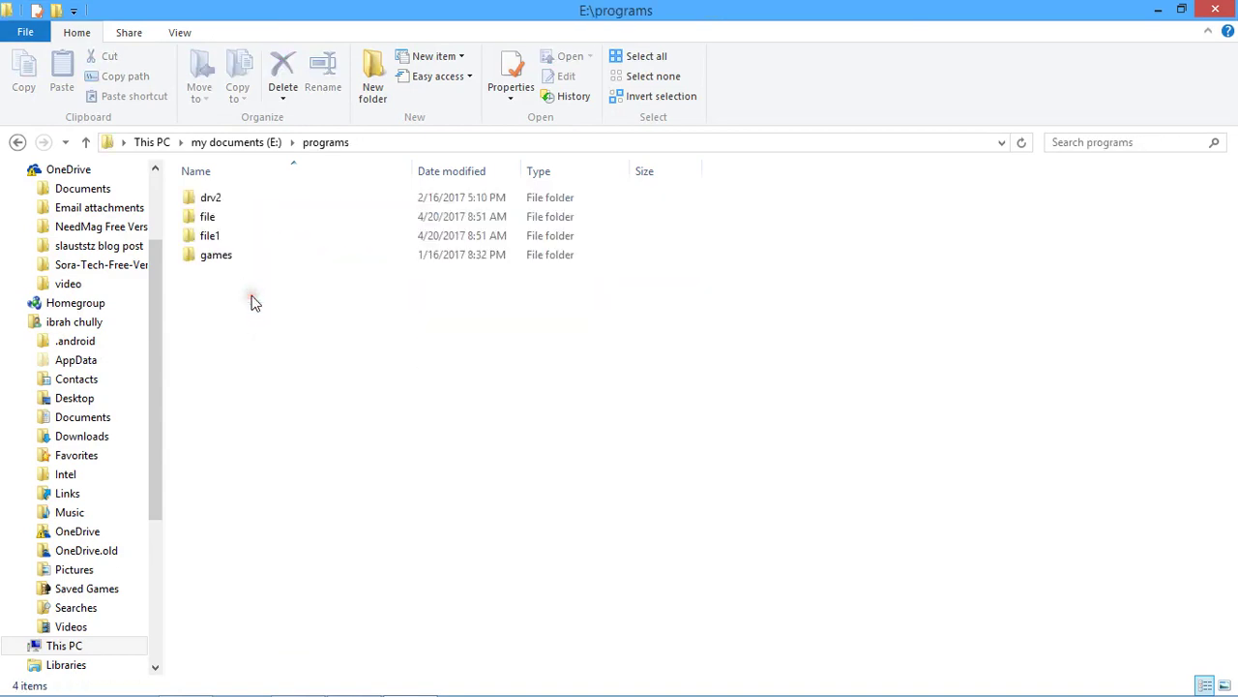
{"action": "double_click", "coordinate": [264, 236]}
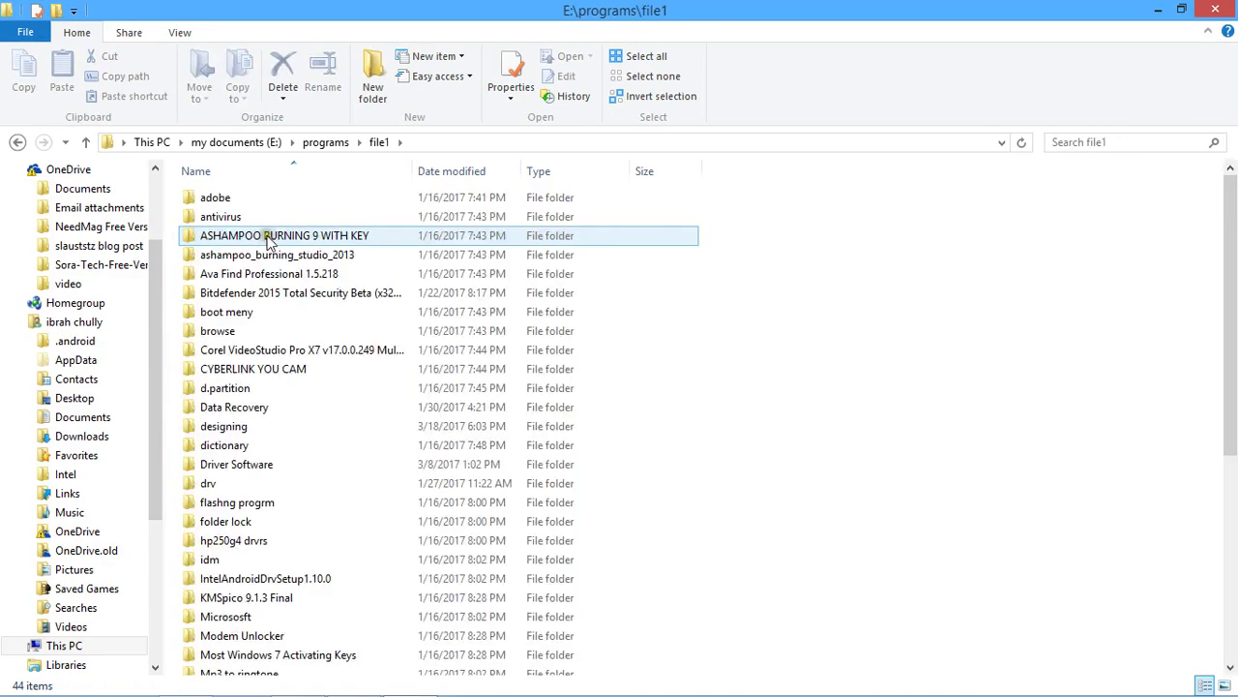
Step: Examine the contents of the drv and Driver Software folders, returning to file1 after each
{"action": "left_click", "coordinate": [255, 484]}
{"action": "double_click", "coordinate": [254, 484]}
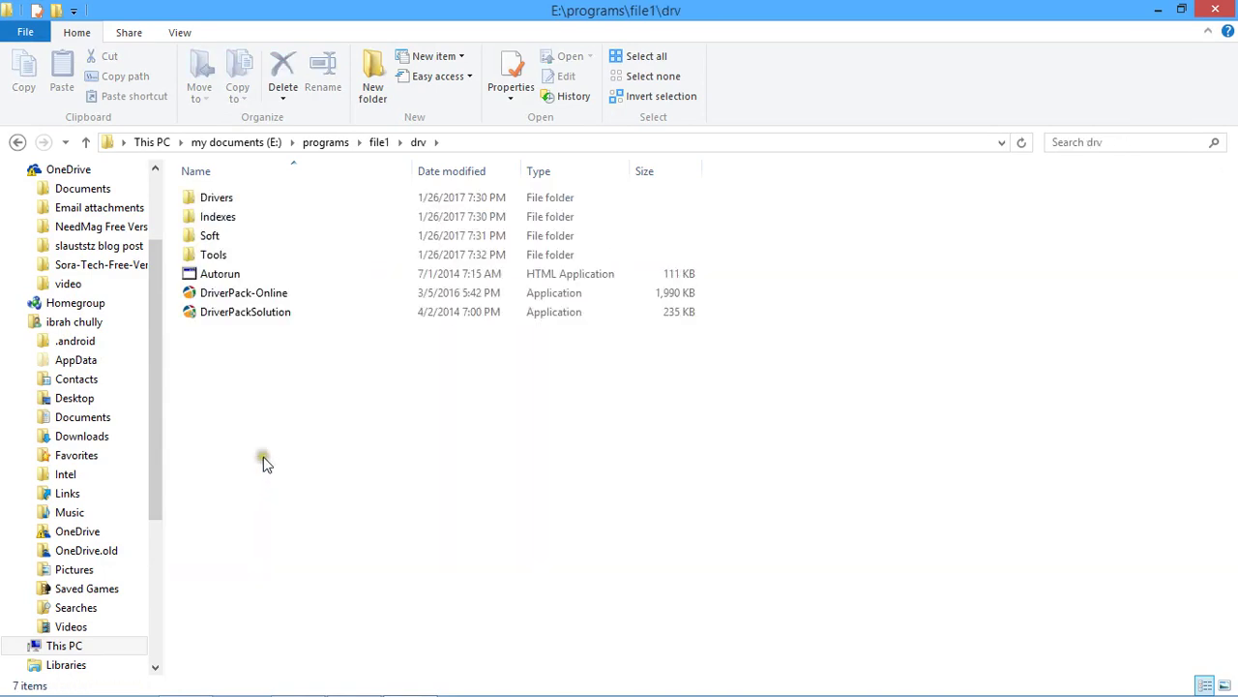
{"action": "left_click", "coordinate": [16, 142]}
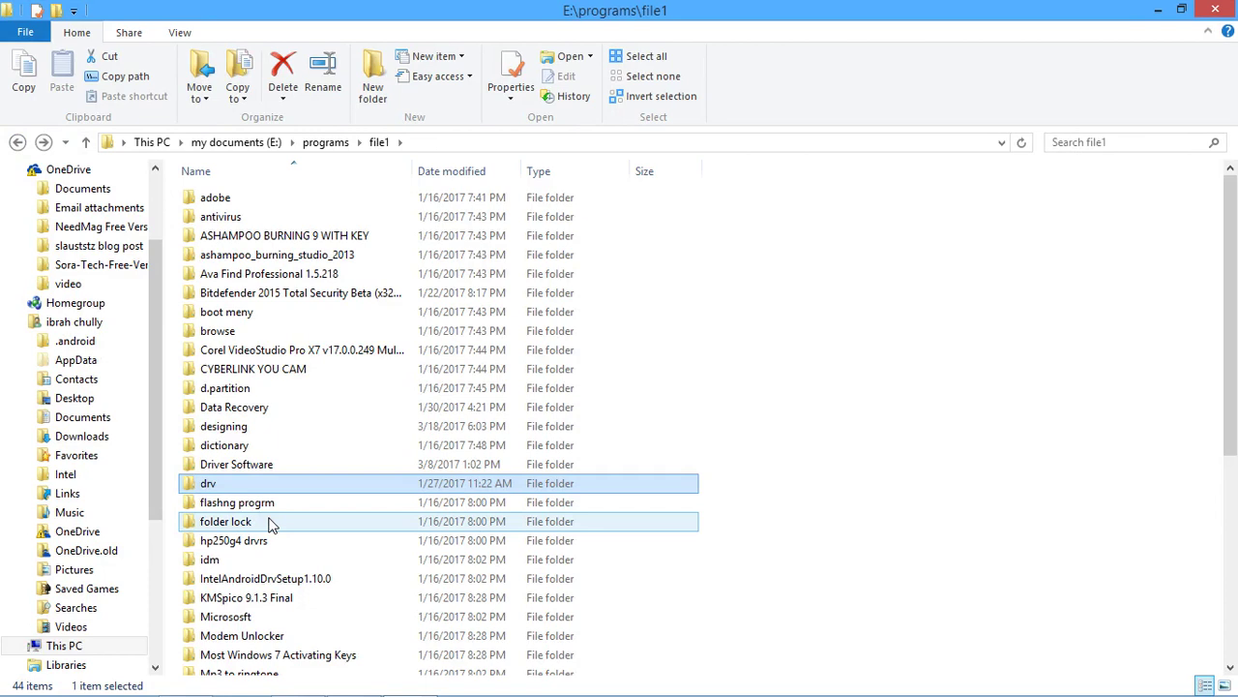
{"action": "key", "text": "d"}
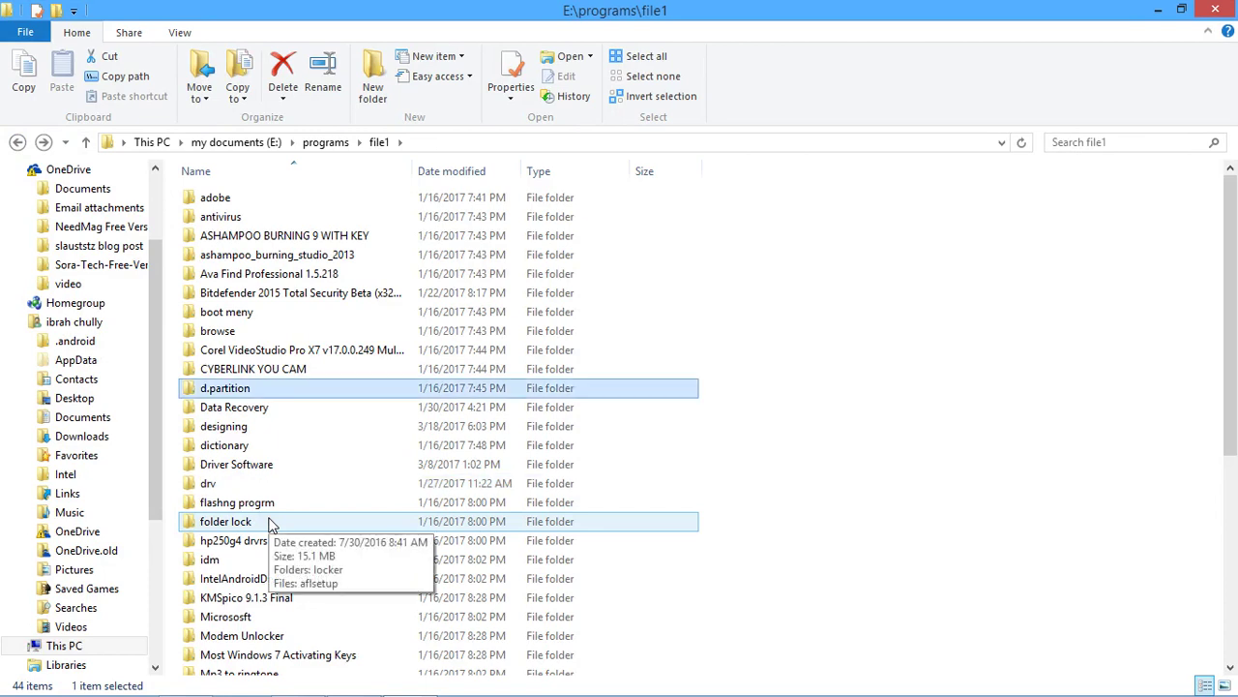
{"action": "double_click", "coordinate": [232, 465]}
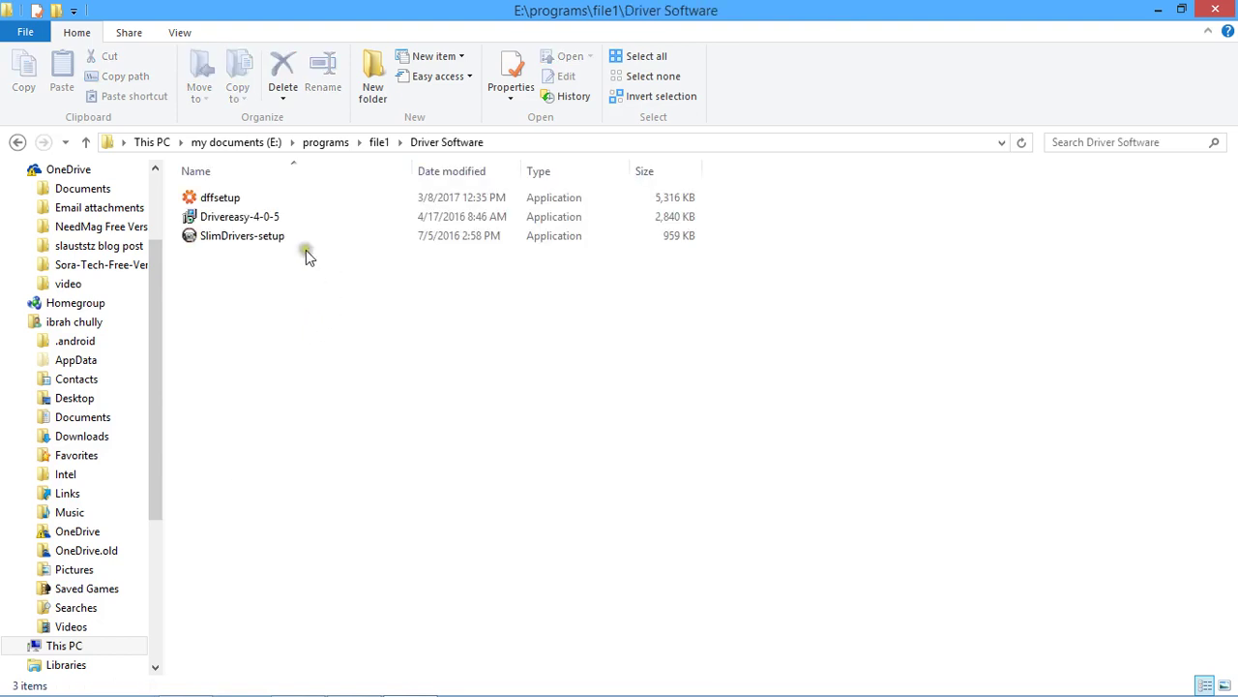
{"action": "left_click", "coordinate": [18, 144]}
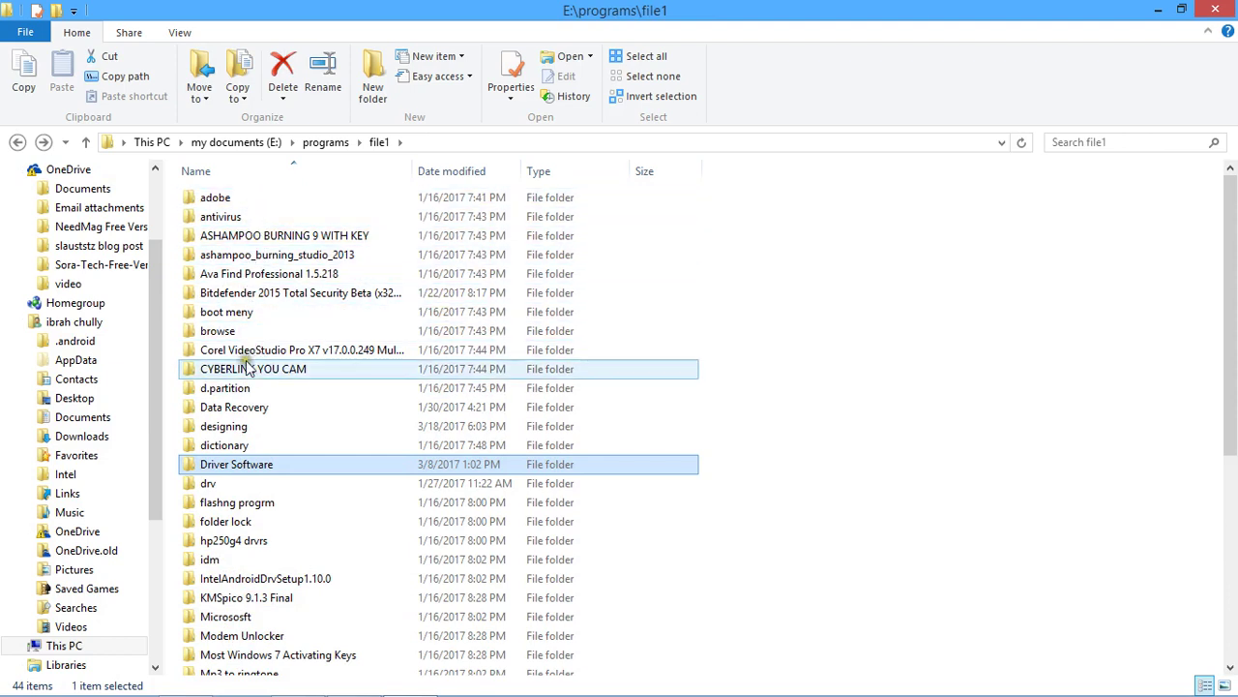
{"action": "double_click", "coordinate": [240, 482]}
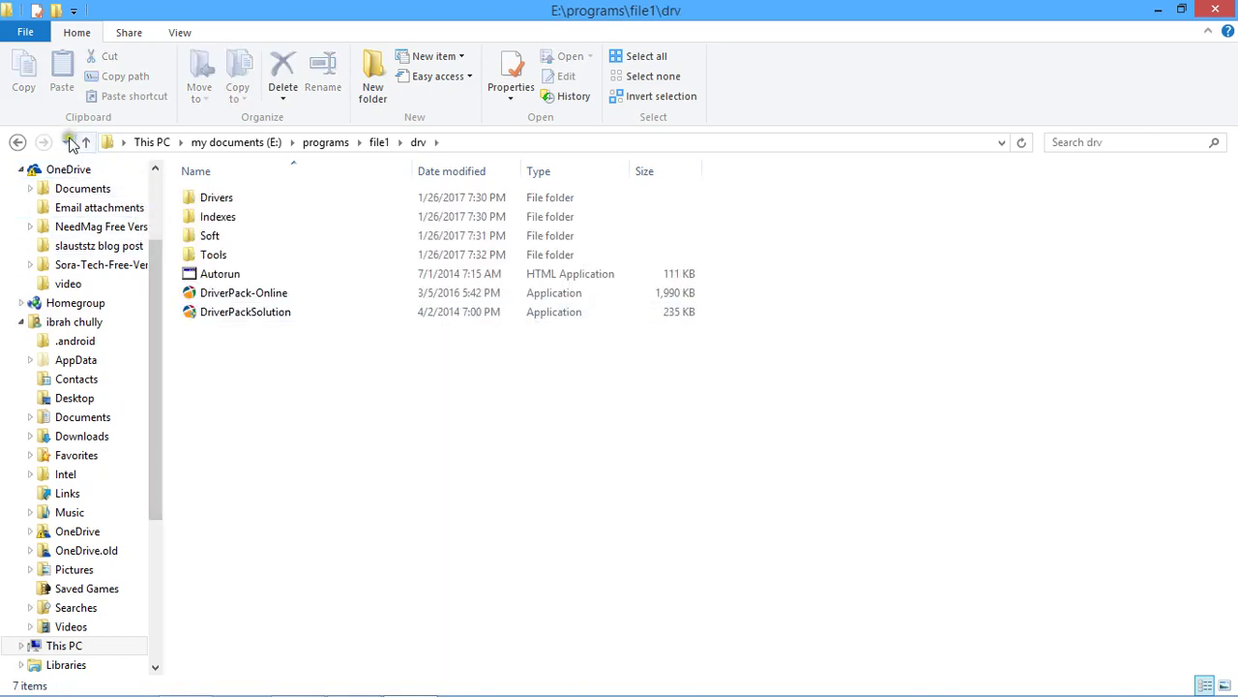
{"action": "left_click", "coordinate": [19, 142]}
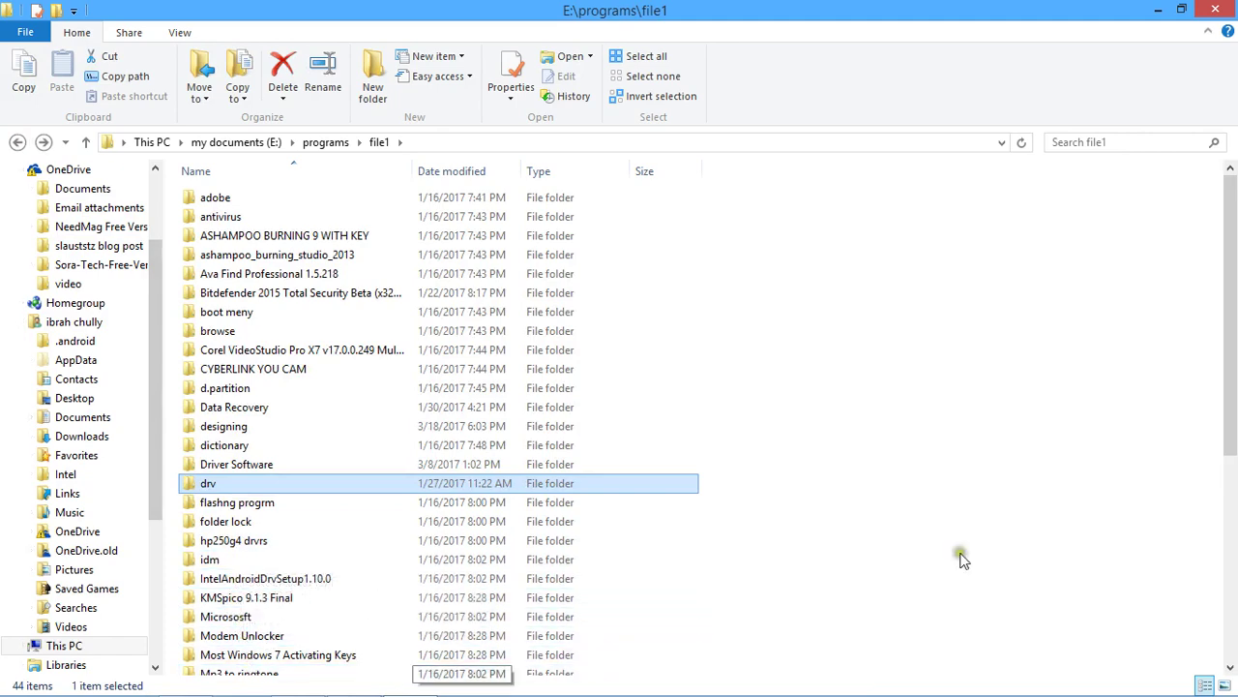
Step: Look further down the file1 list, examine the contents of the idm folder and return to file1
{"action": "left_click_drag", "start_coordinate": [1231, 368], "coordinate": [1205, 341]}
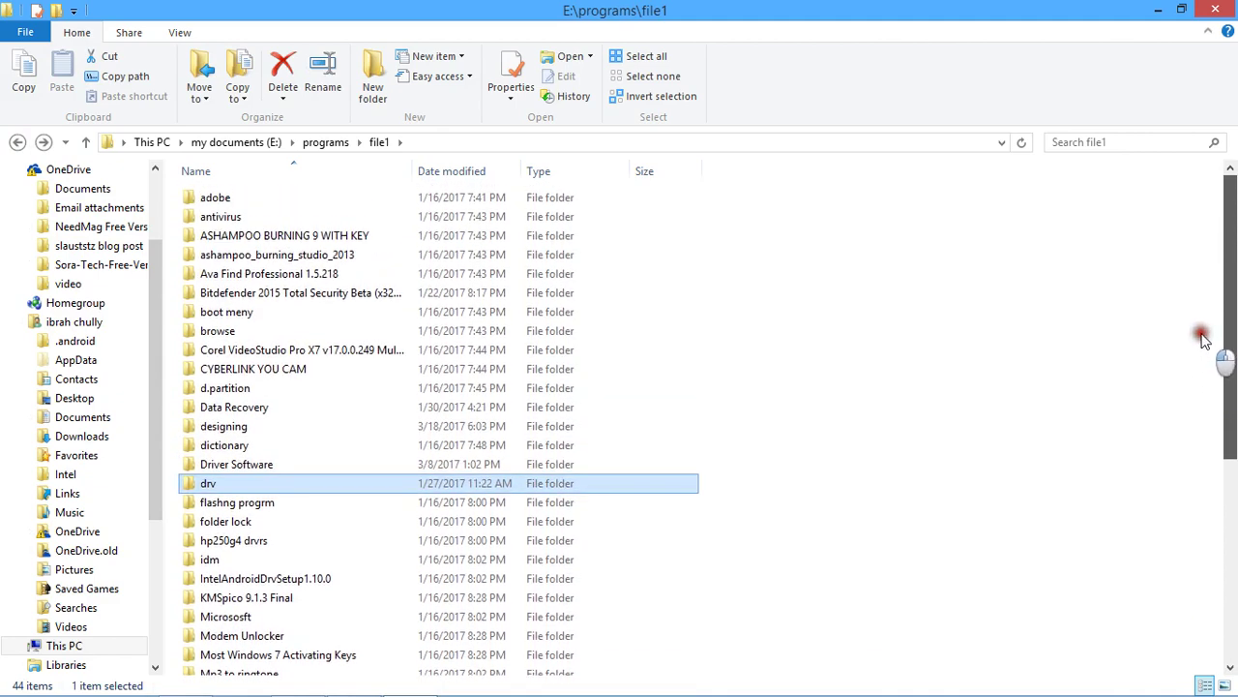
{"action": "left_click_drag", "start_coordinate": [1203, 337], "coordinate": [1216, 442]}
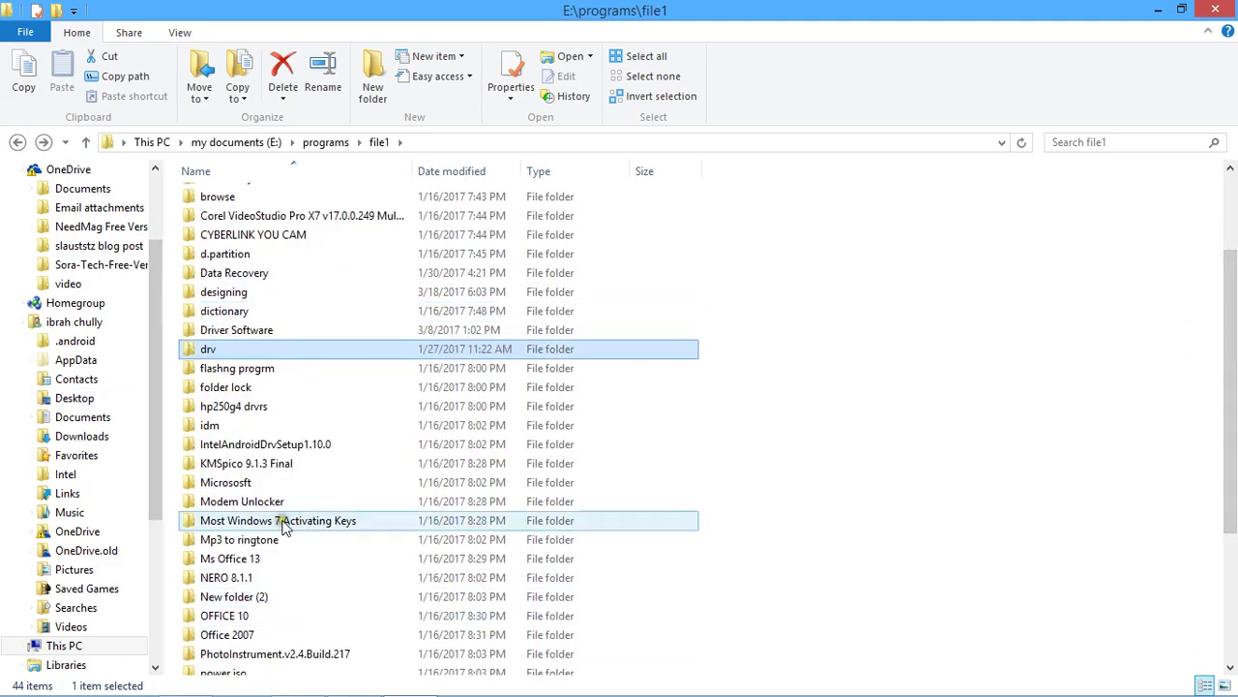
{"action": "double_click", "coordinate": [212, 425]}
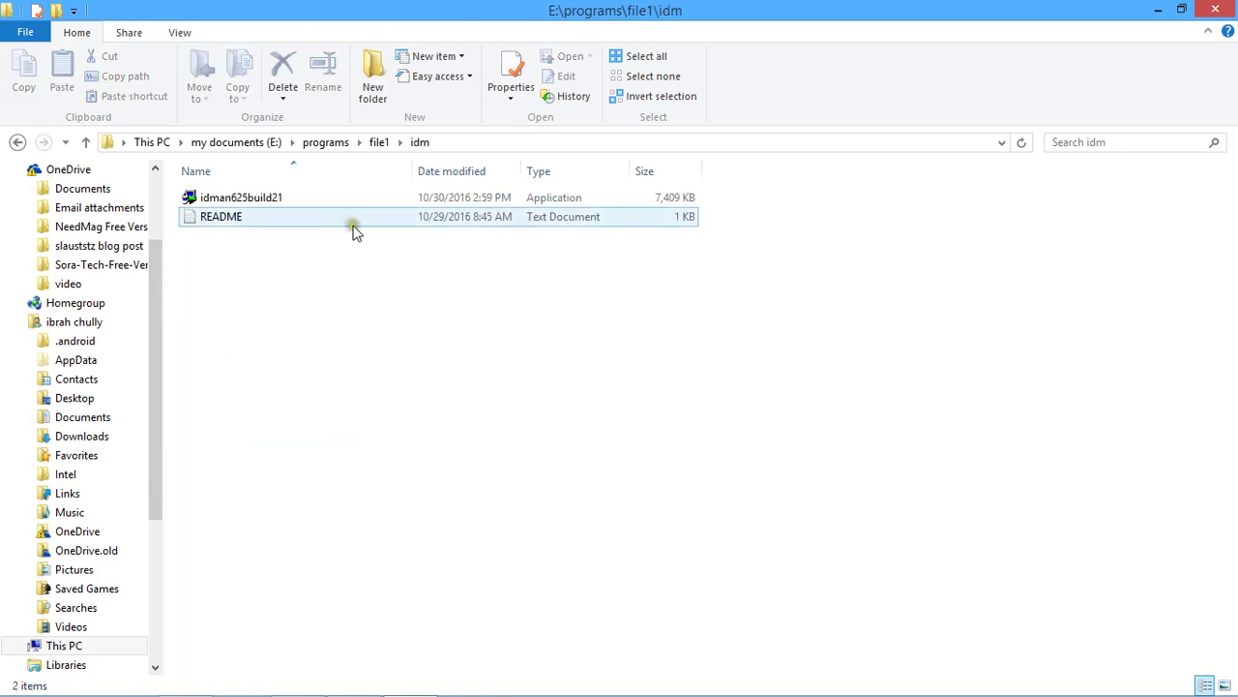
{"action": "left_click", "coordinate": [18, 142]}
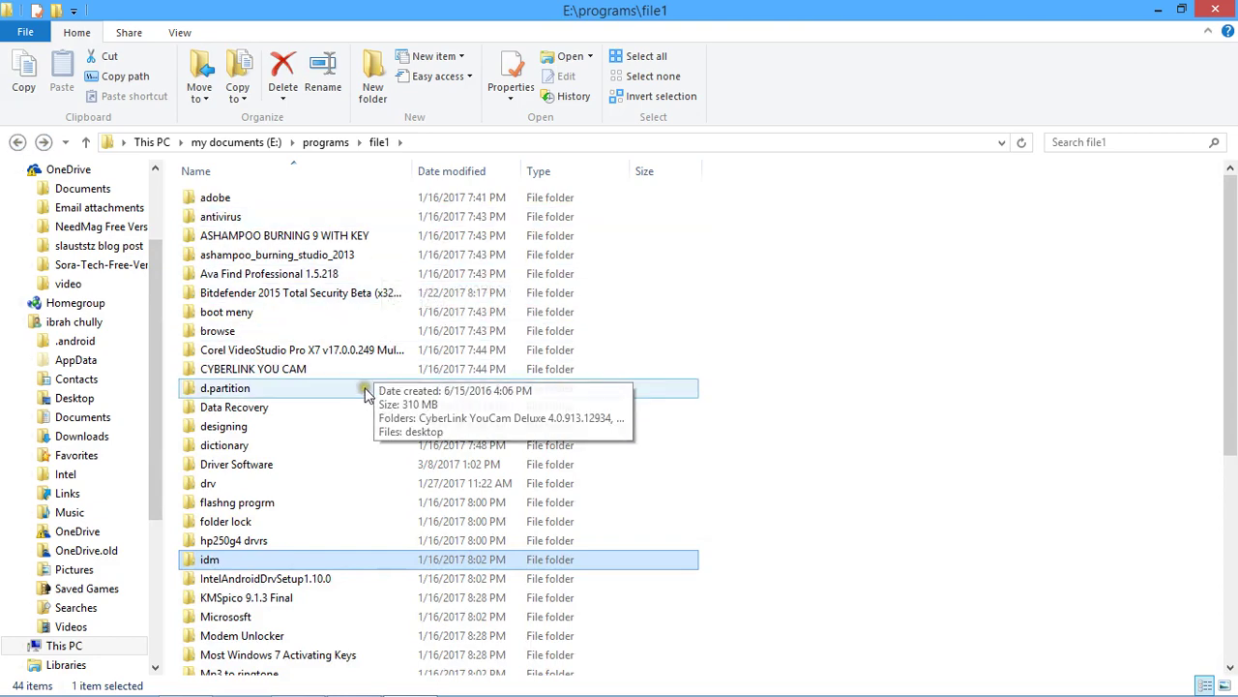
Step: Browse the file folder inside programs and view the available actions for the IDM 6.7 ZIP archive
{"action": "left_click", "coordinate": [18, 142]}
{"action": "double_click", "coordinate": [330, 215]}
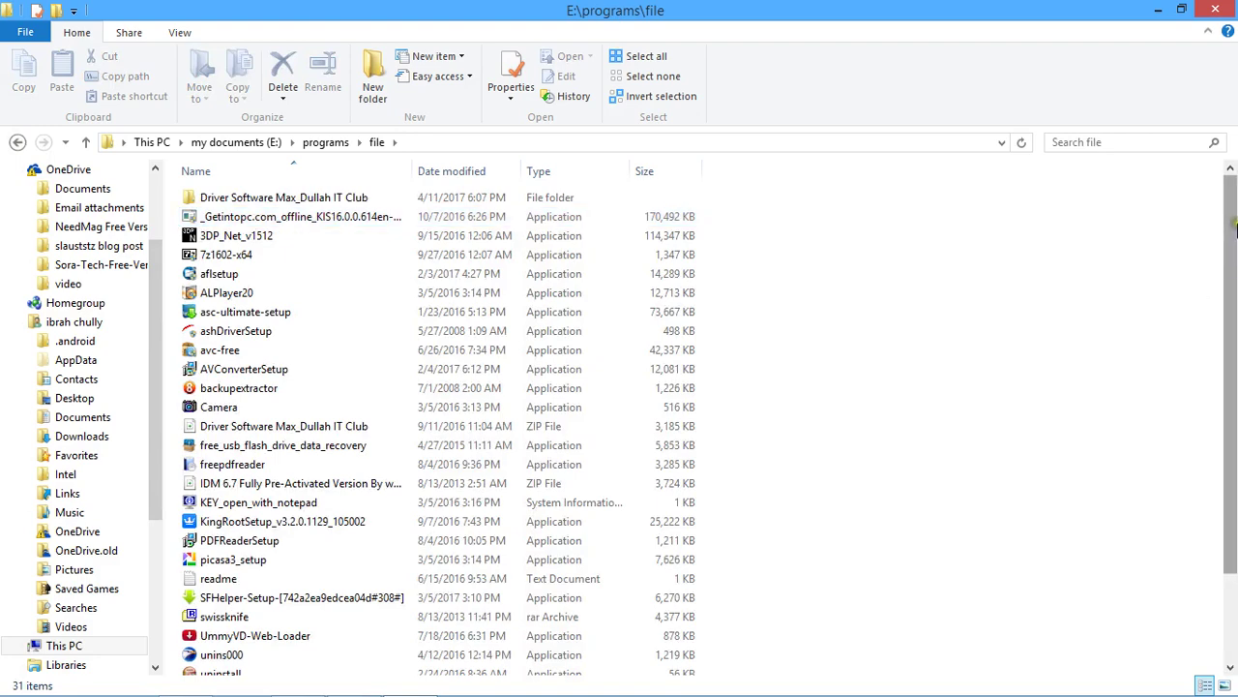
{"action": "scroll", "coordinate": [1234, 232], "scroll_direction": "down", "scroll_amount": 2}
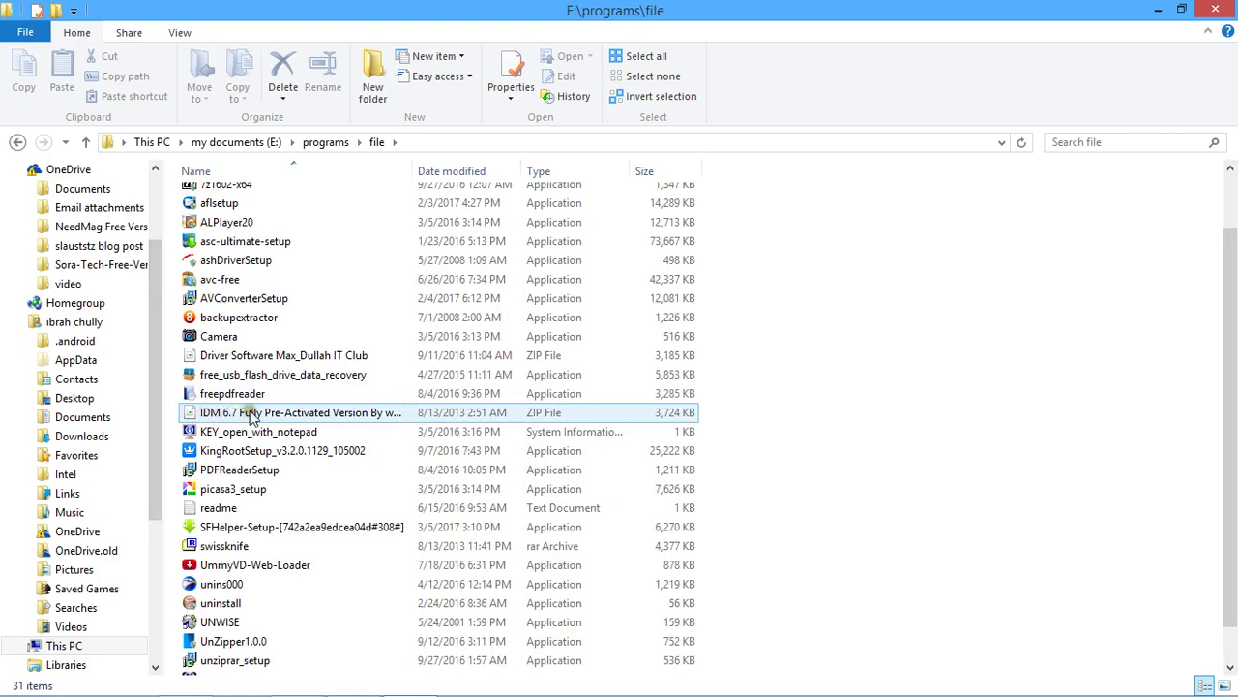
{"action": "right_click", "coordinate": [388, 414]}
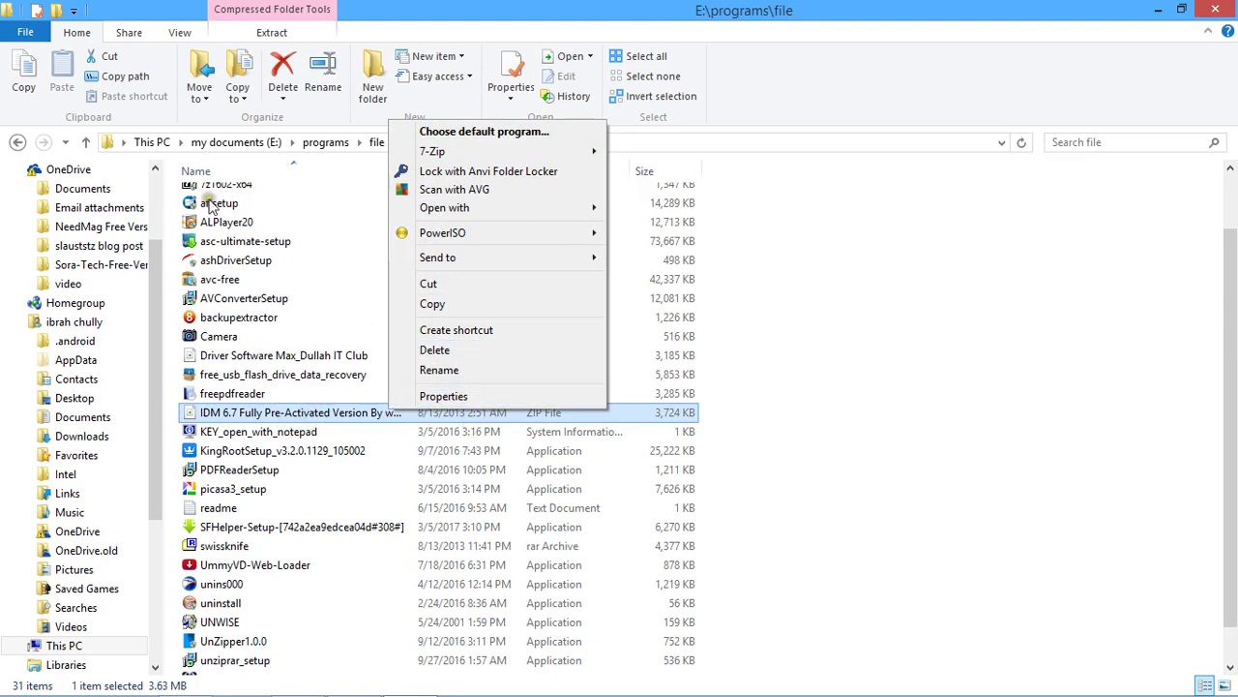
{"action": "left_click_drag", "start_coordinate": [1229, 263], "coordinate": [1231, 167]}
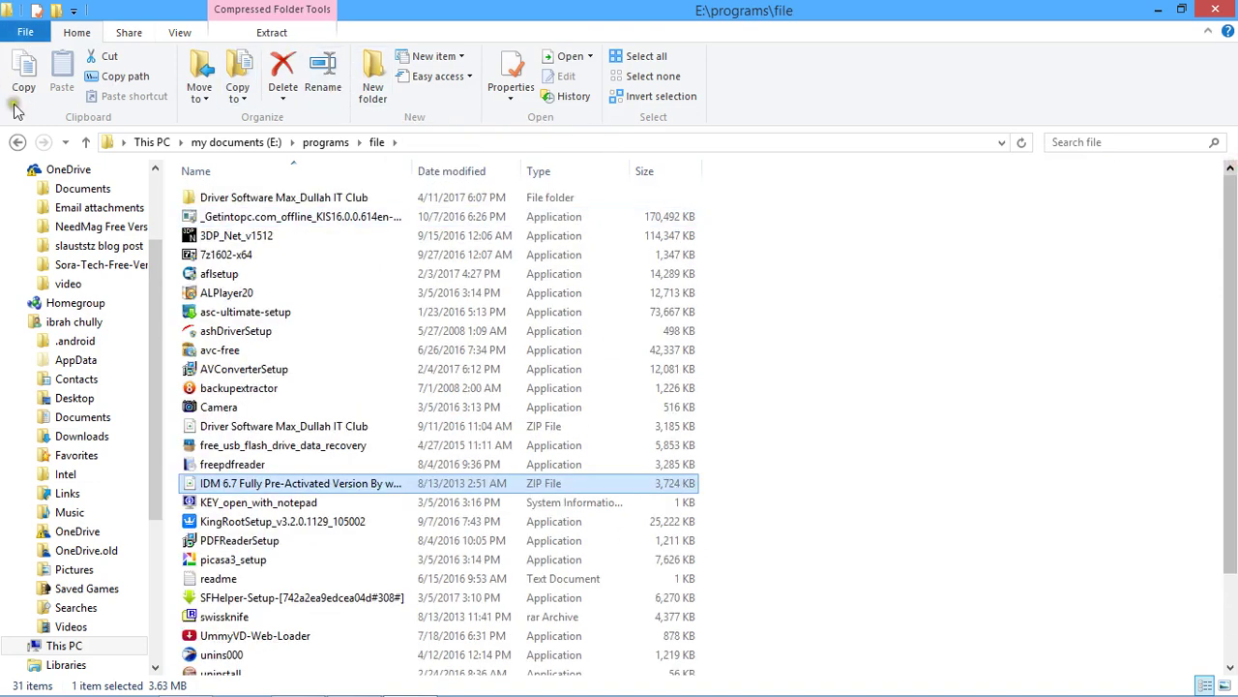
Step: Go back to programs and open the winrar folder inside file1
{"action": "left_click", "coordinate": [19, 143]}
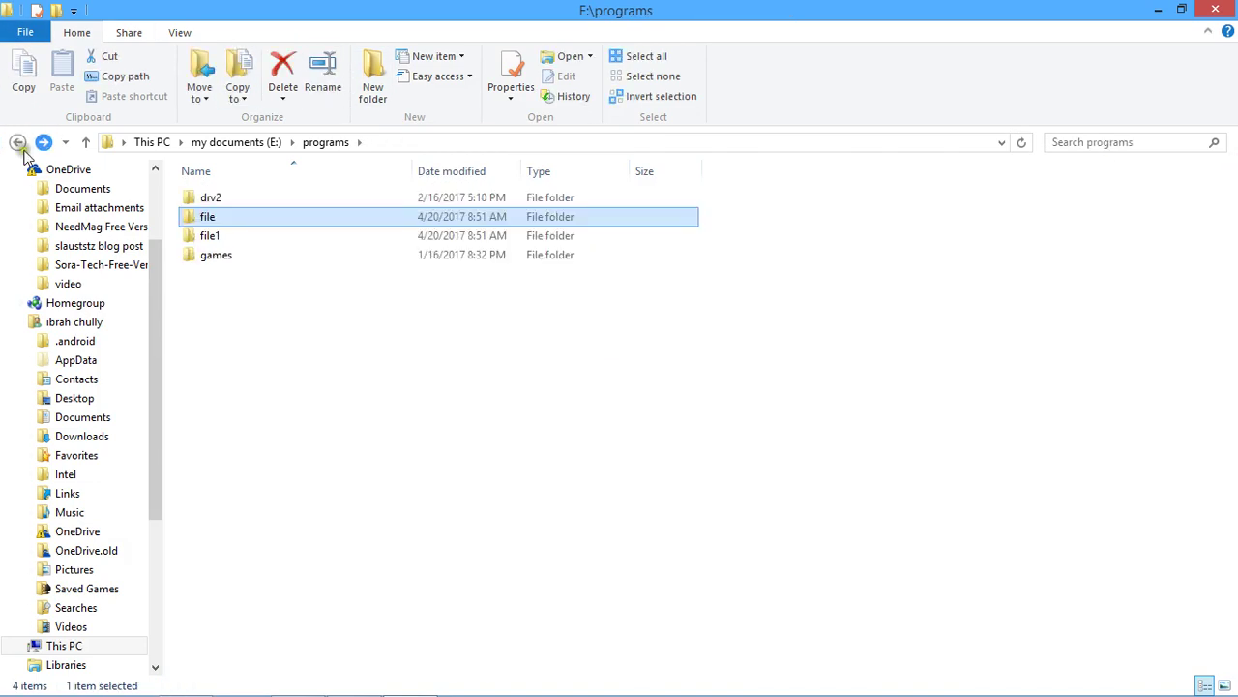
{"action": "double_click", "coordinate": [229, 240]}
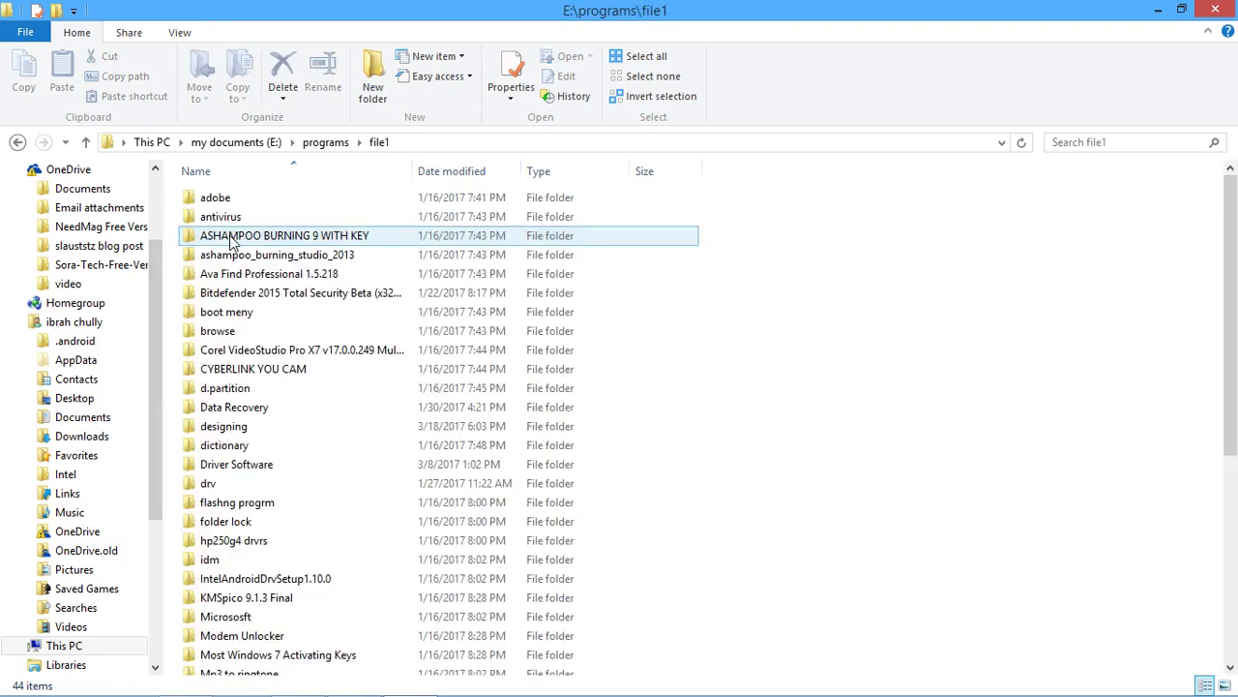
{"action": "key", "text": "w"}
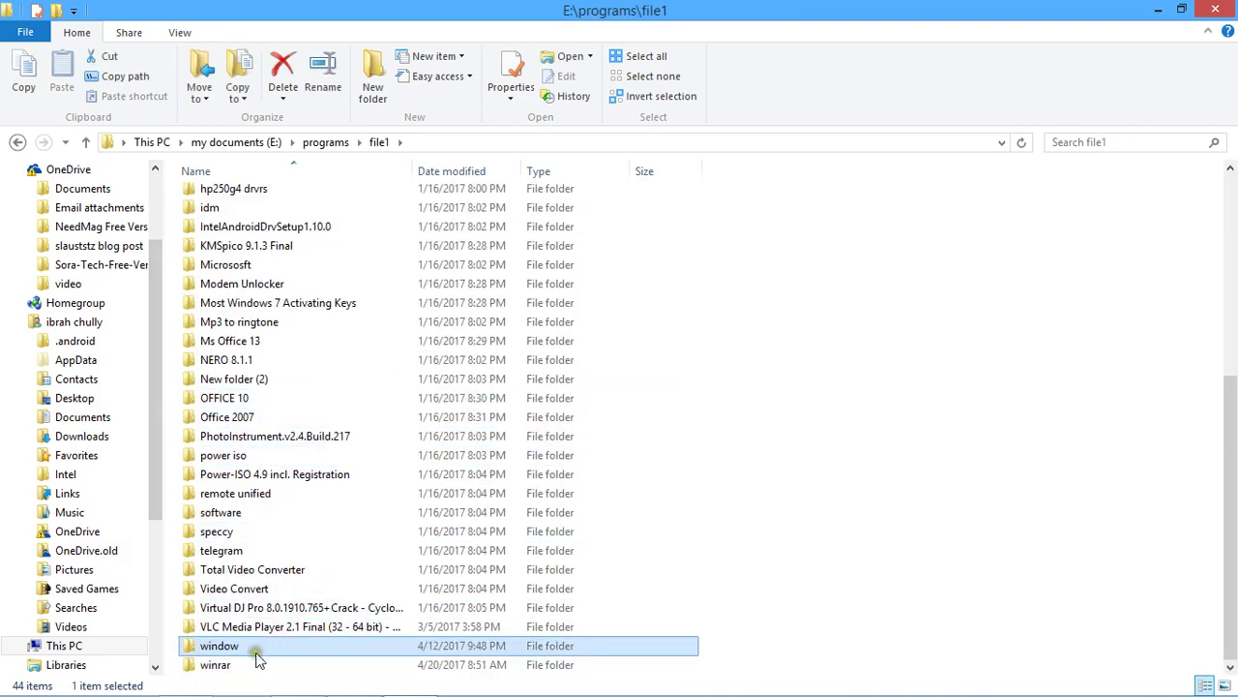
{"action": "double_click", "coordinate": [217, 666]}
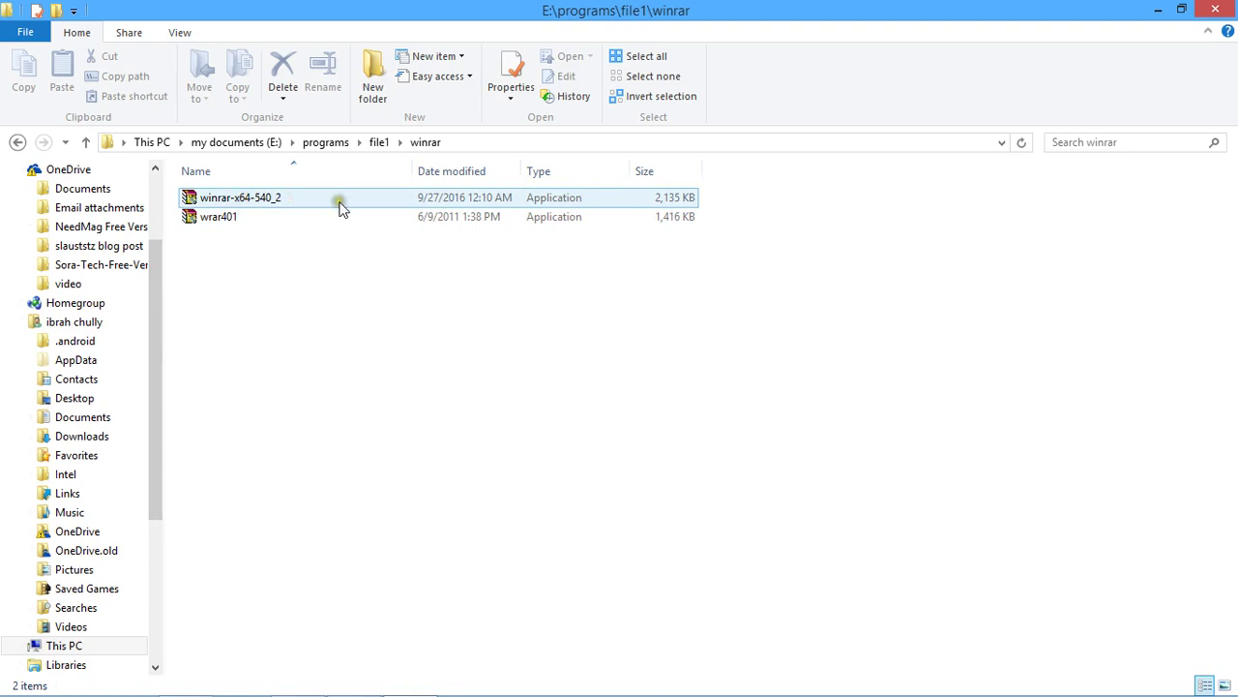
Step: Check the computer's system type in the System properties and close that window
{"action": "left_click", "coordinate": [1157, 11]}
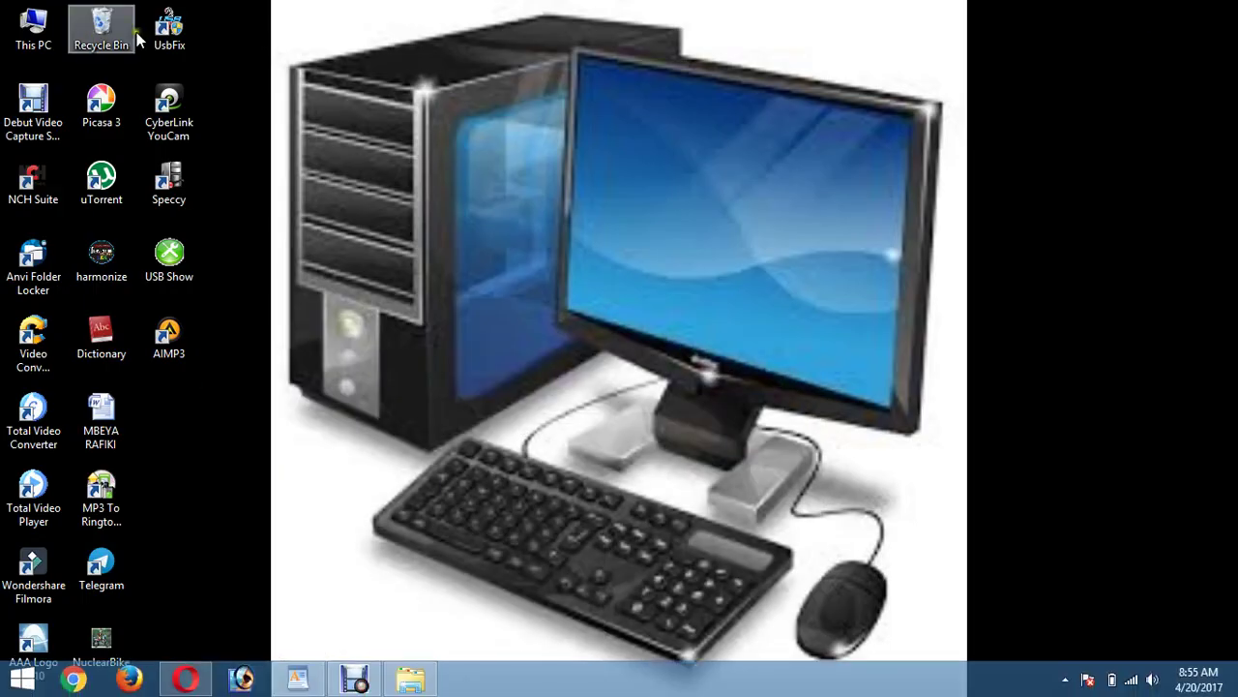
{"action": "double_click", "coordinate": [58, 31]}
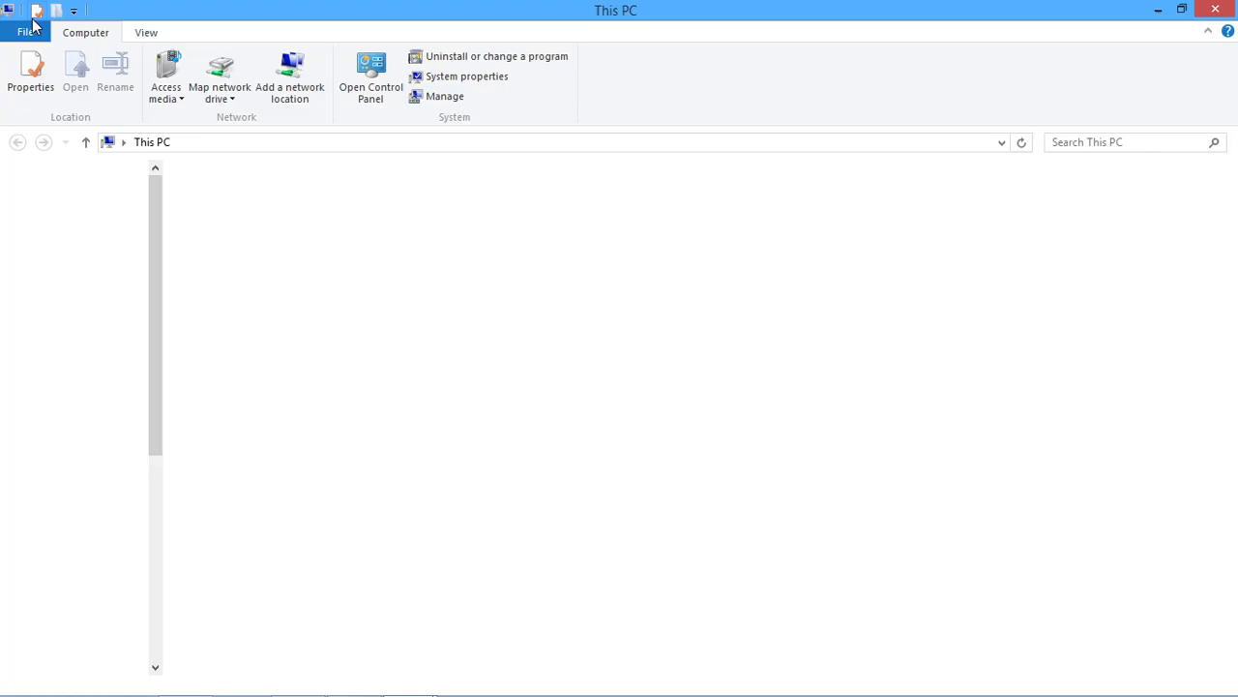
{"action": "left_click", "coordinate": [468, 77]}
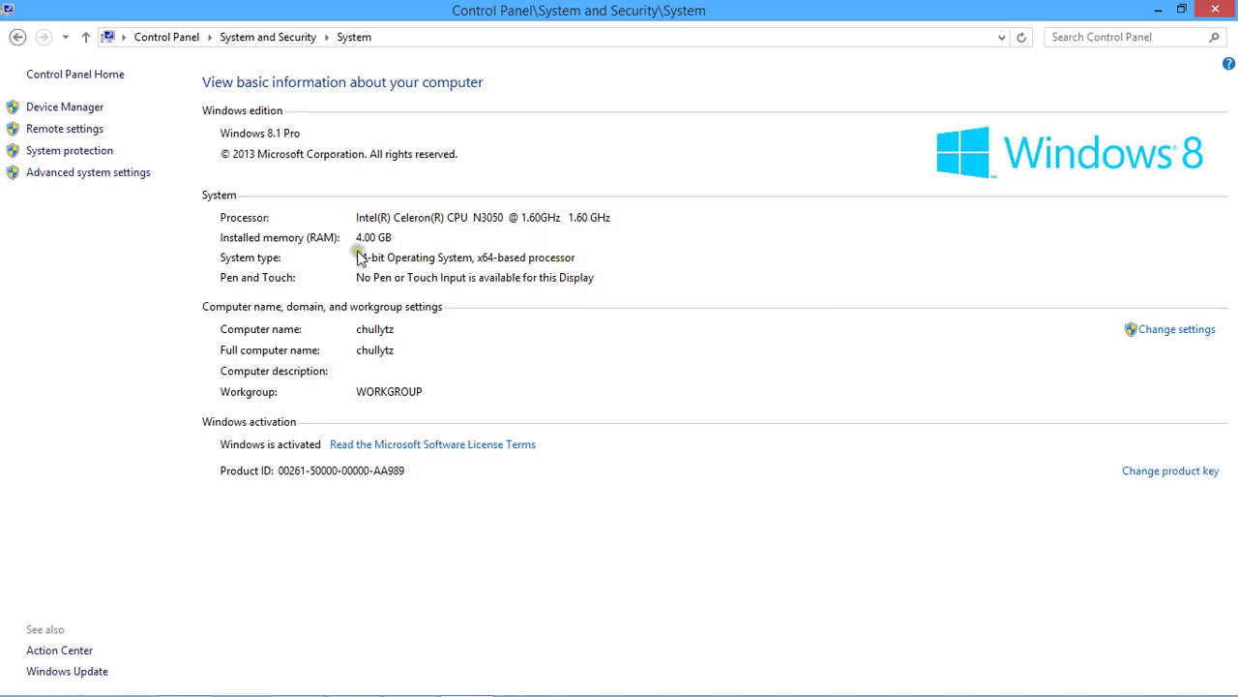
{"action": "left_click", "coordinate": [597, 257]}
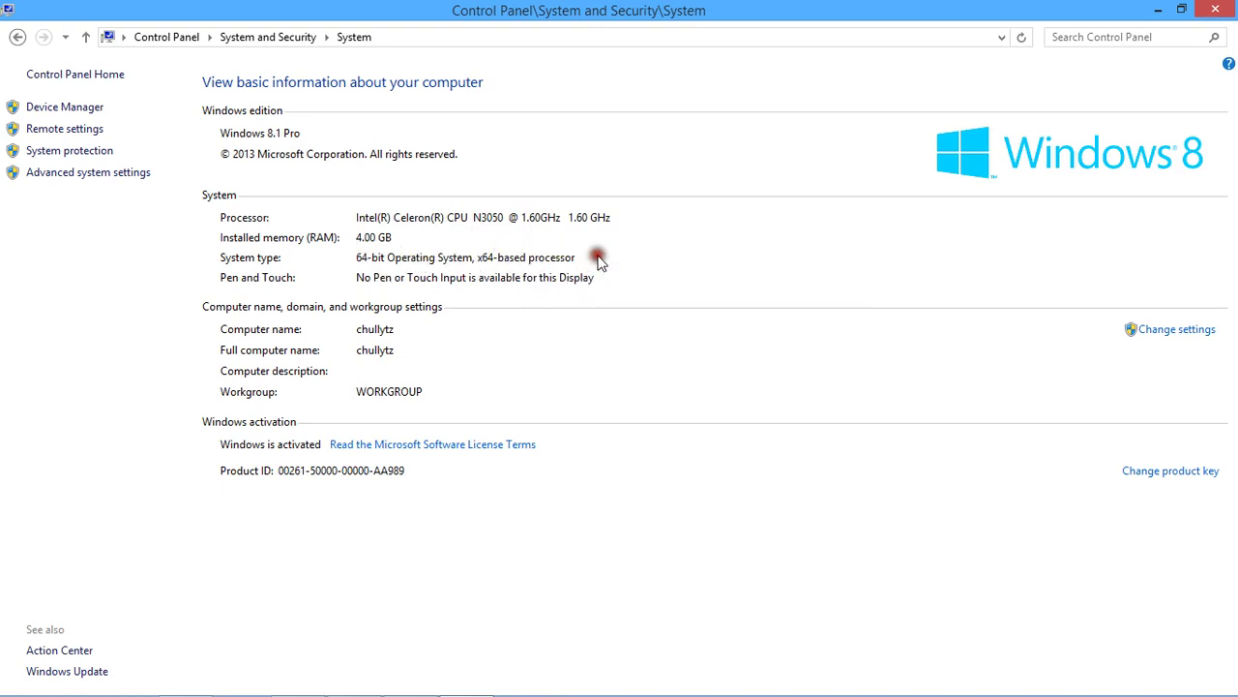
{"action": "left_click", "coordinate": [1215, 13]}
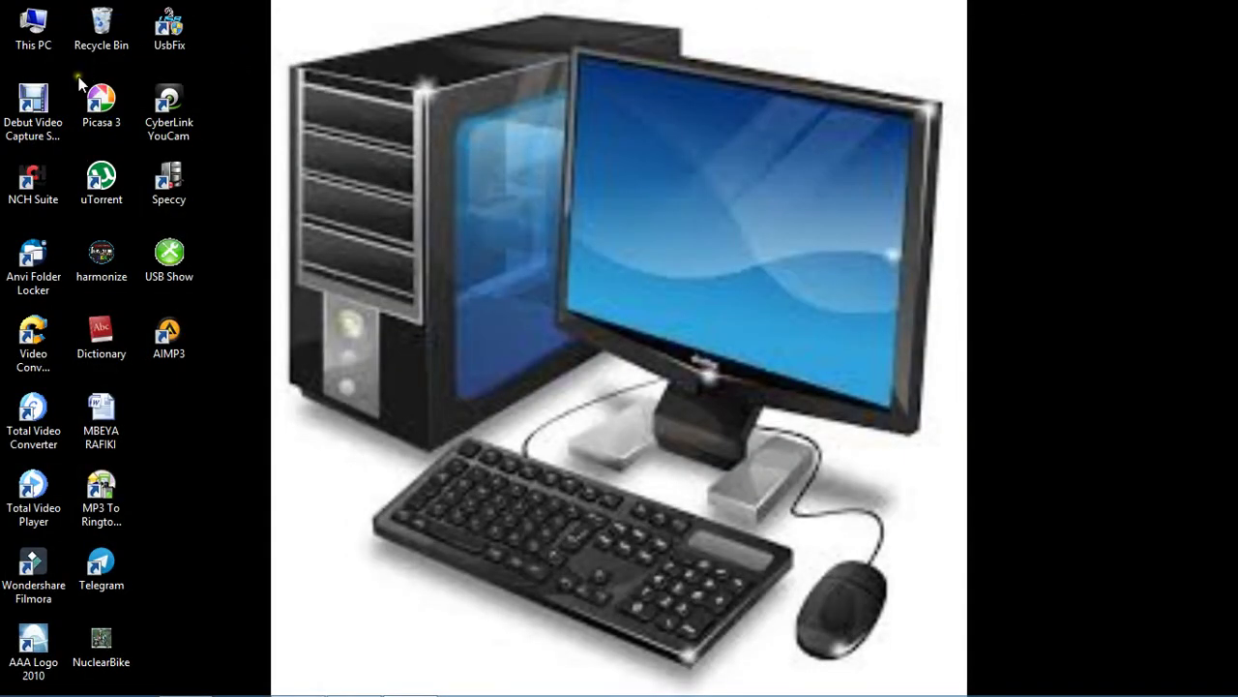
Step: Return to the winrar folder and run the winrar-x64-540_2 installer as administrator
{"action": "mouse_move", "coordinate": [187, 693]}
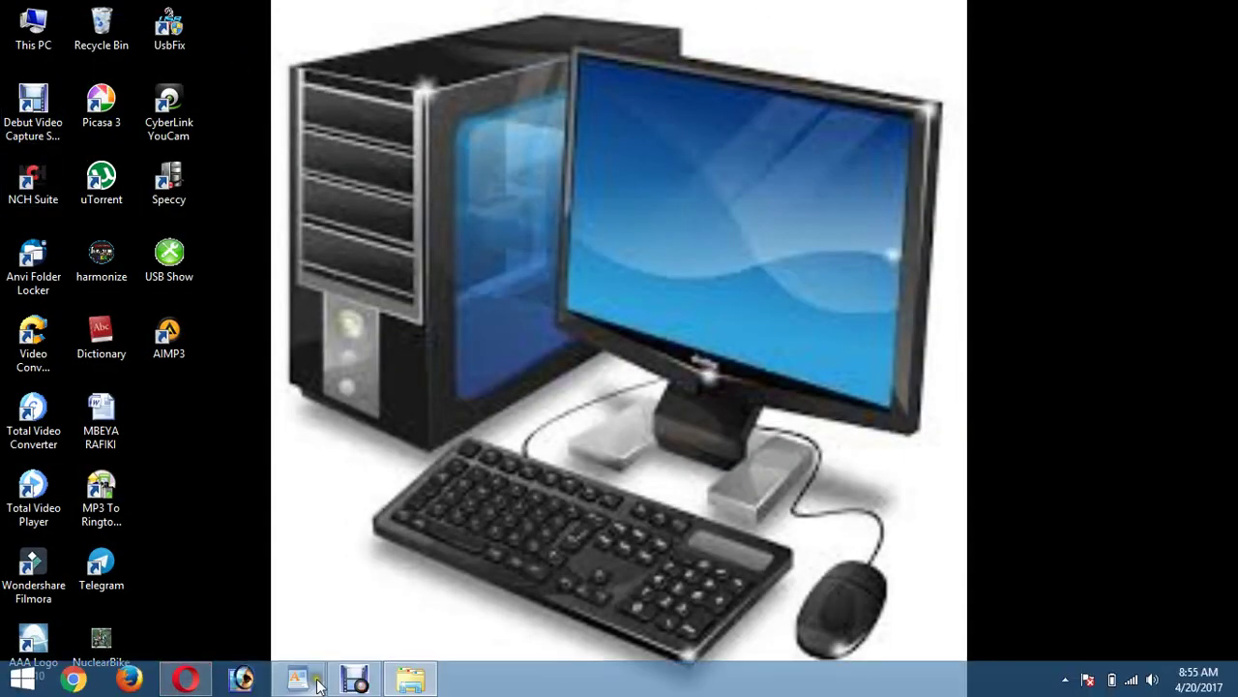
{"action": "left_click", "coordinate": [392, 681]}
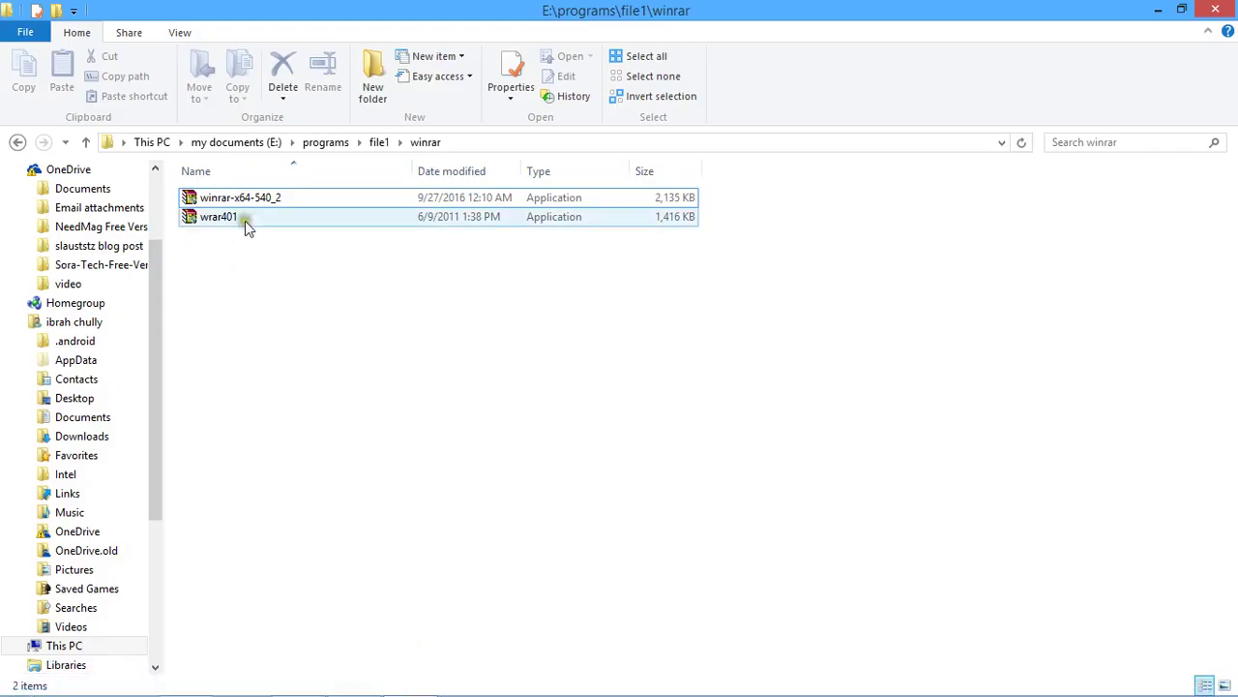
{"action": "left_click", "coordinate": [251, 201]}
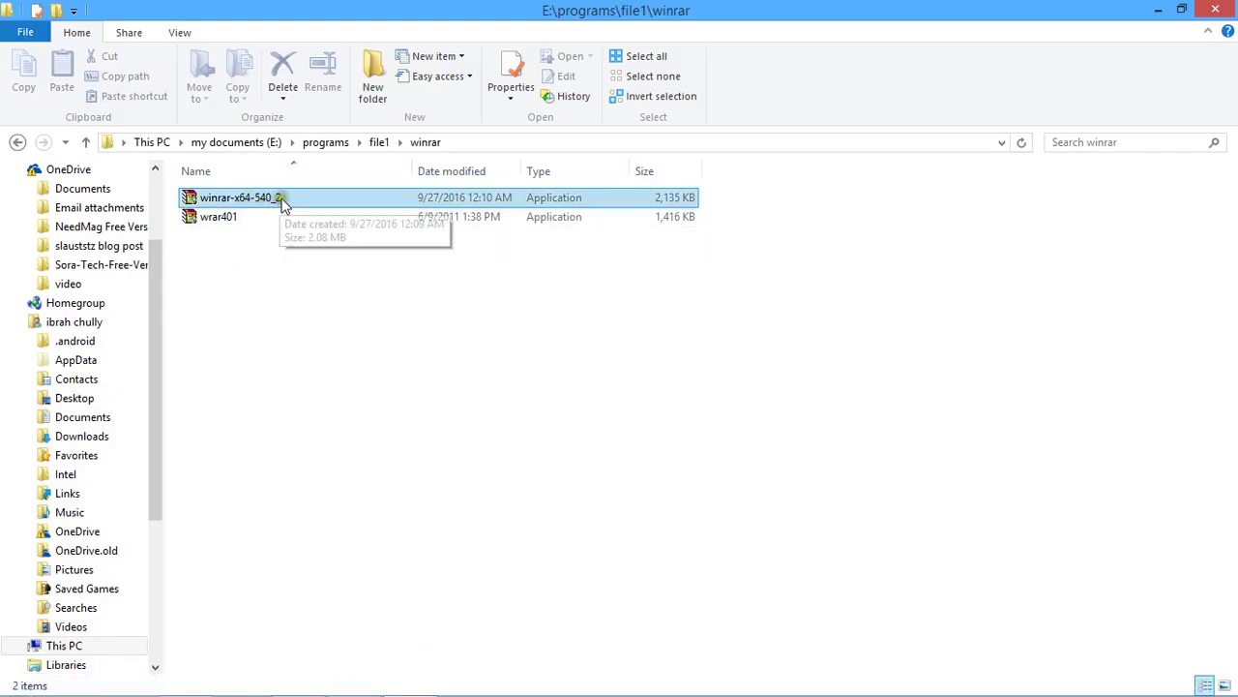
{"action": "right_click", "coordinate": [282, 196]}
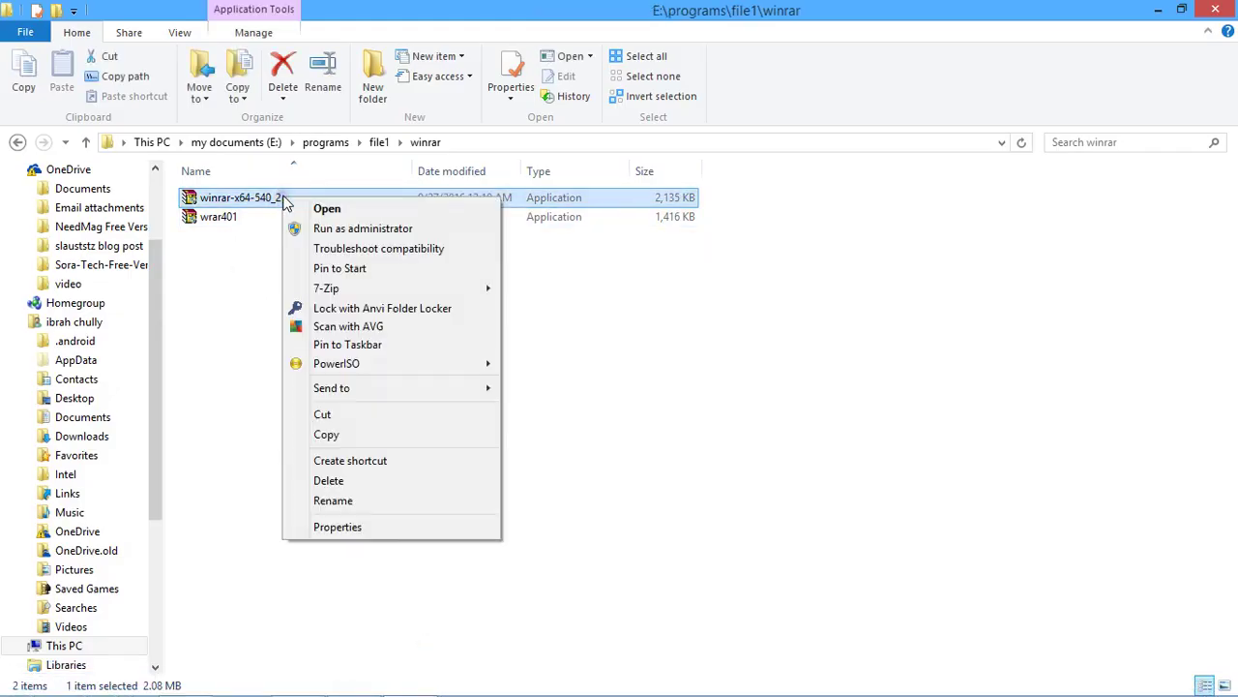
{"action": "left_click", "coordinate": [378, 229]}
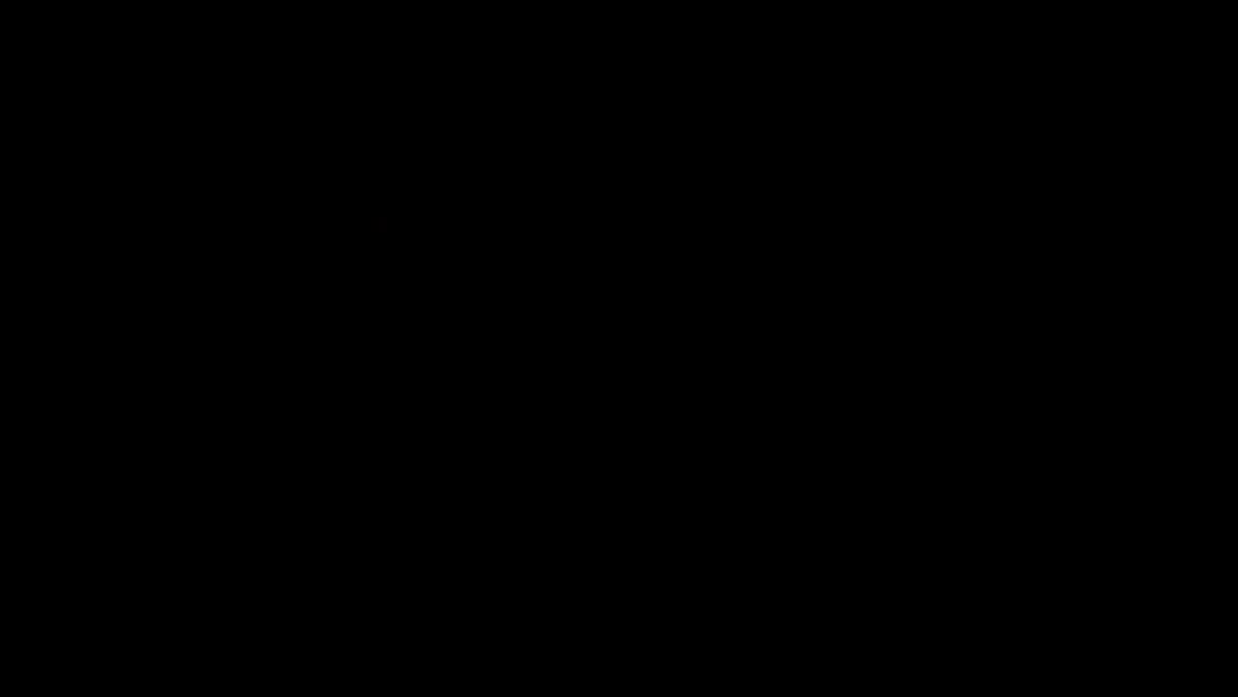
Step: Install WinRAR 5.40 in C:\Program Files\WinRAR with the default setup options and close the open folder windows
{"action": "left_click", "coordinate": [706, 371]}
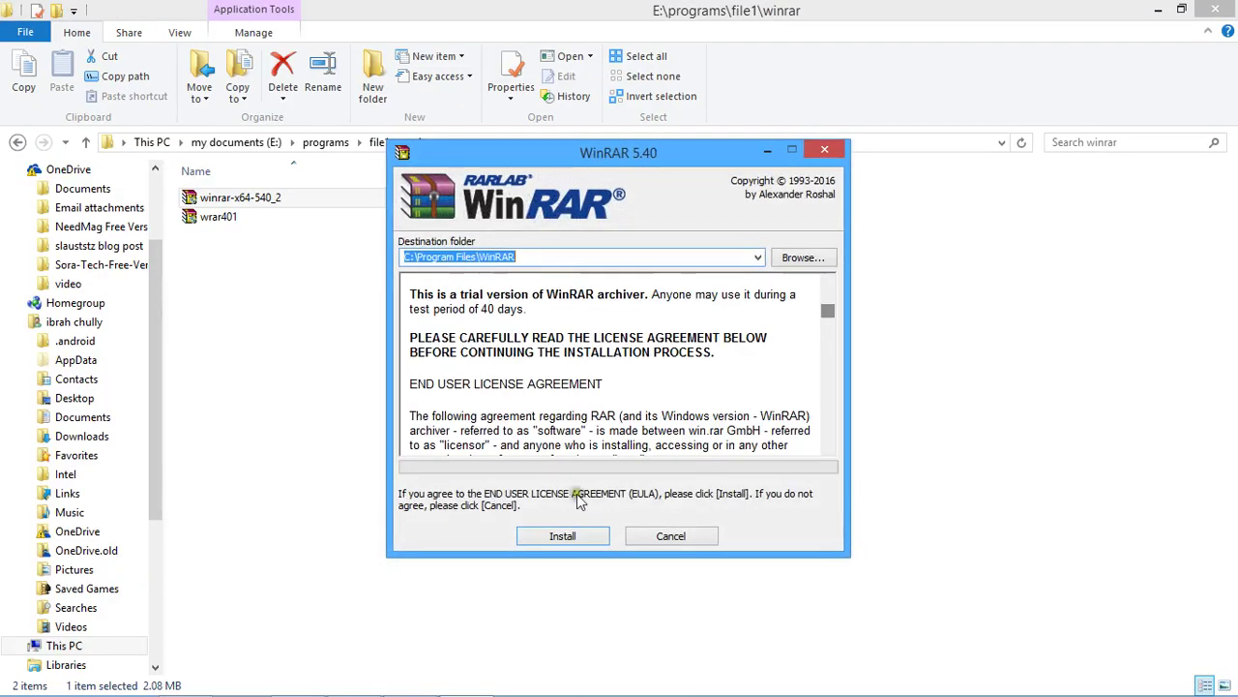
{"action": "left_click", "coordinate": [566, 535]}
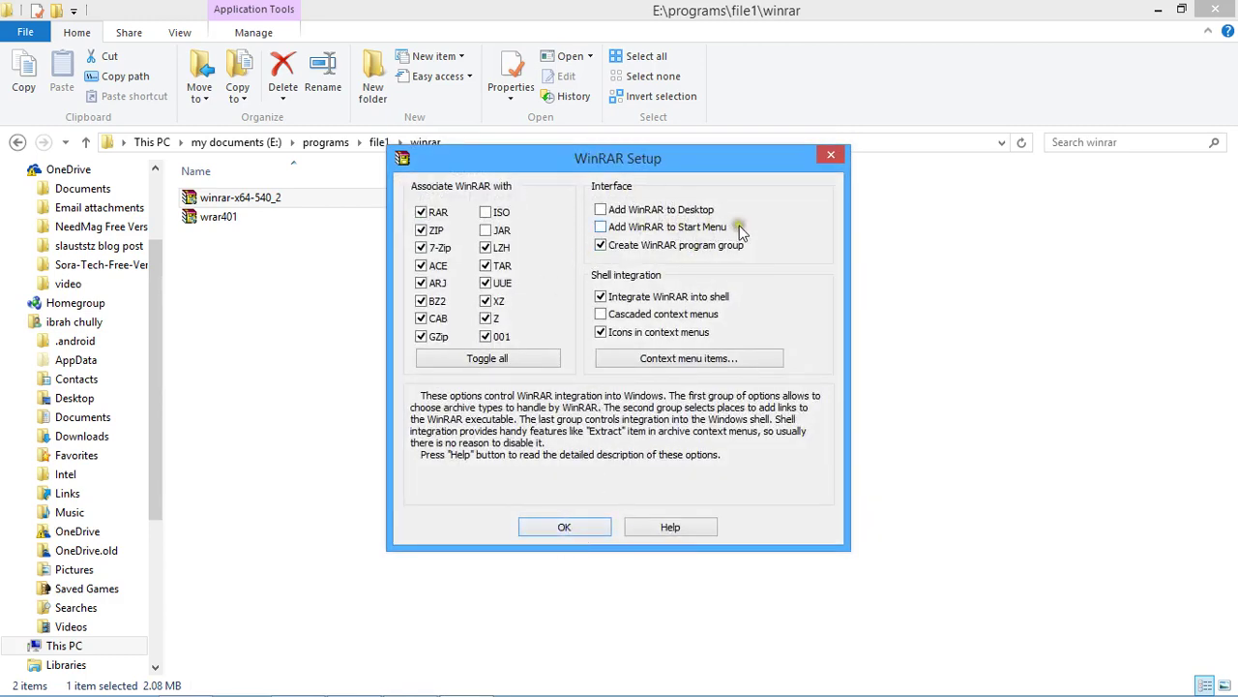
{"action": "left_click", "coordinate": [577, 527]}
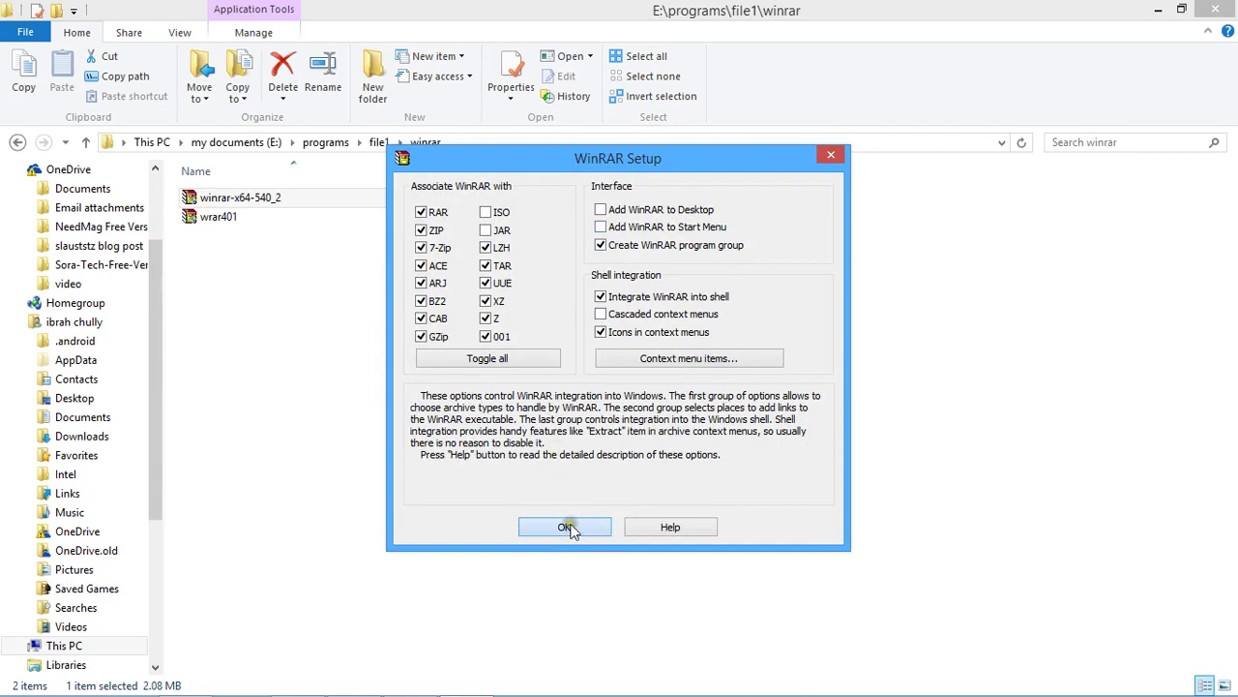
{"action": "left_click", "coordinate": [565, 529]}
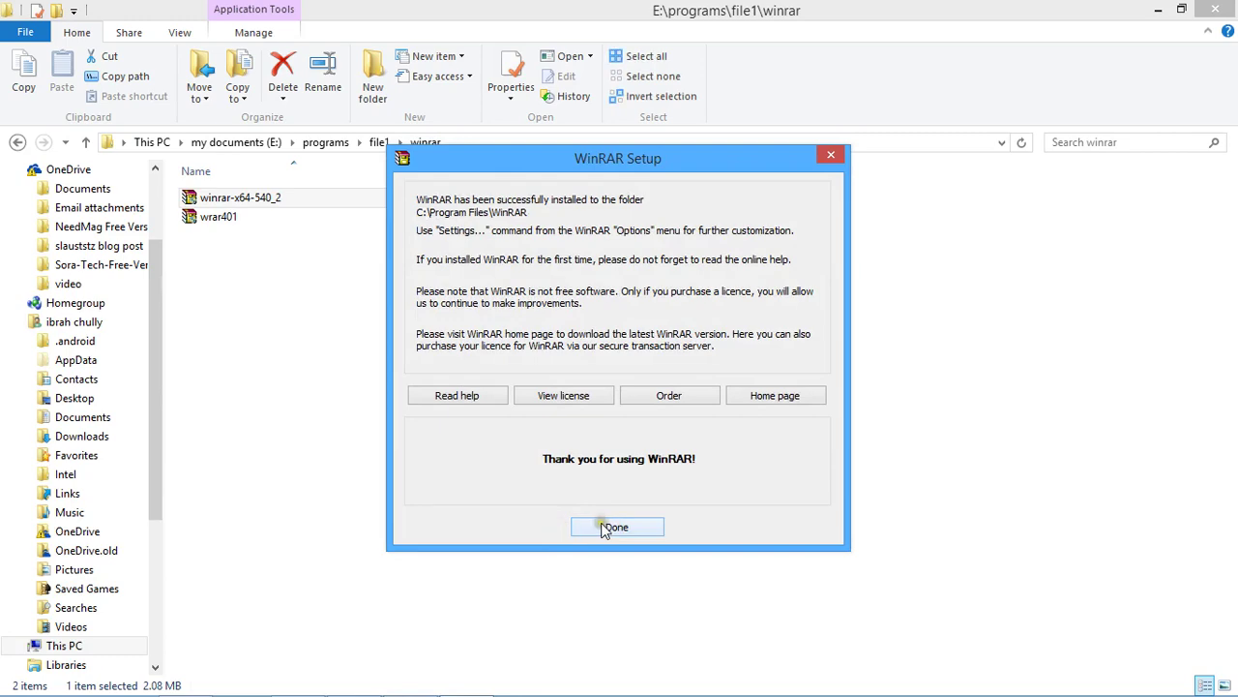
{"action": "left_click", "coordinate": [601, 529]}
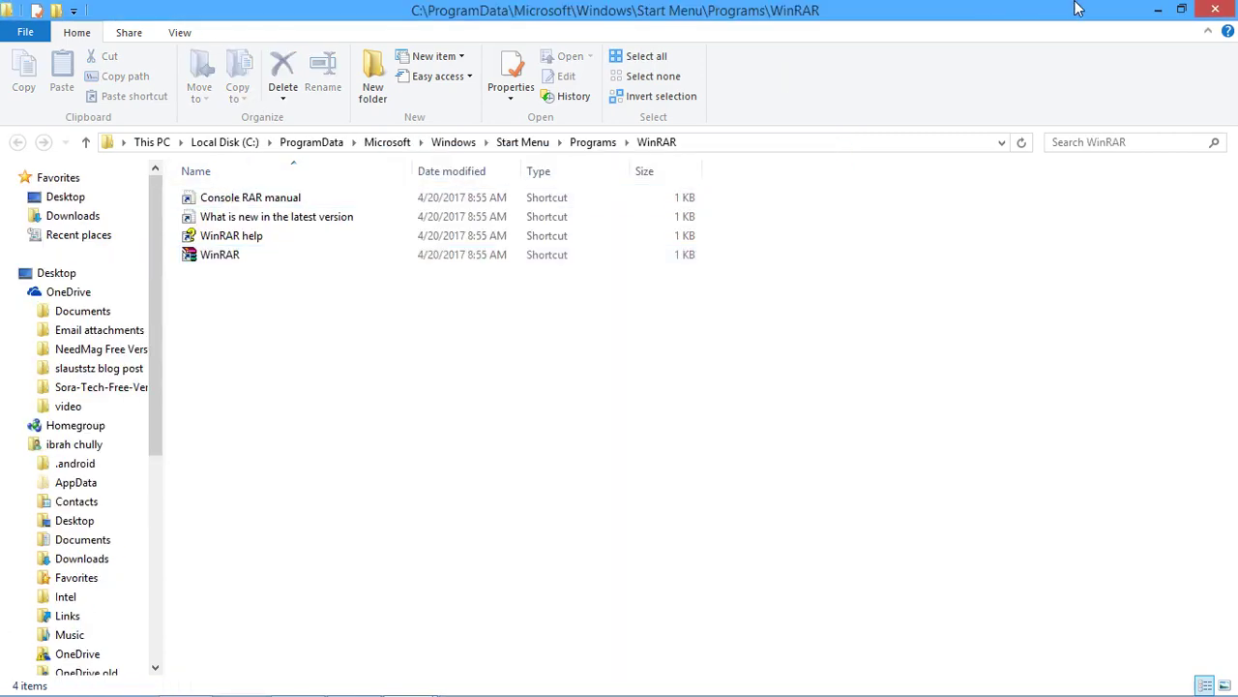
{"action": "left_click", "coordinate": [1217, 9]}
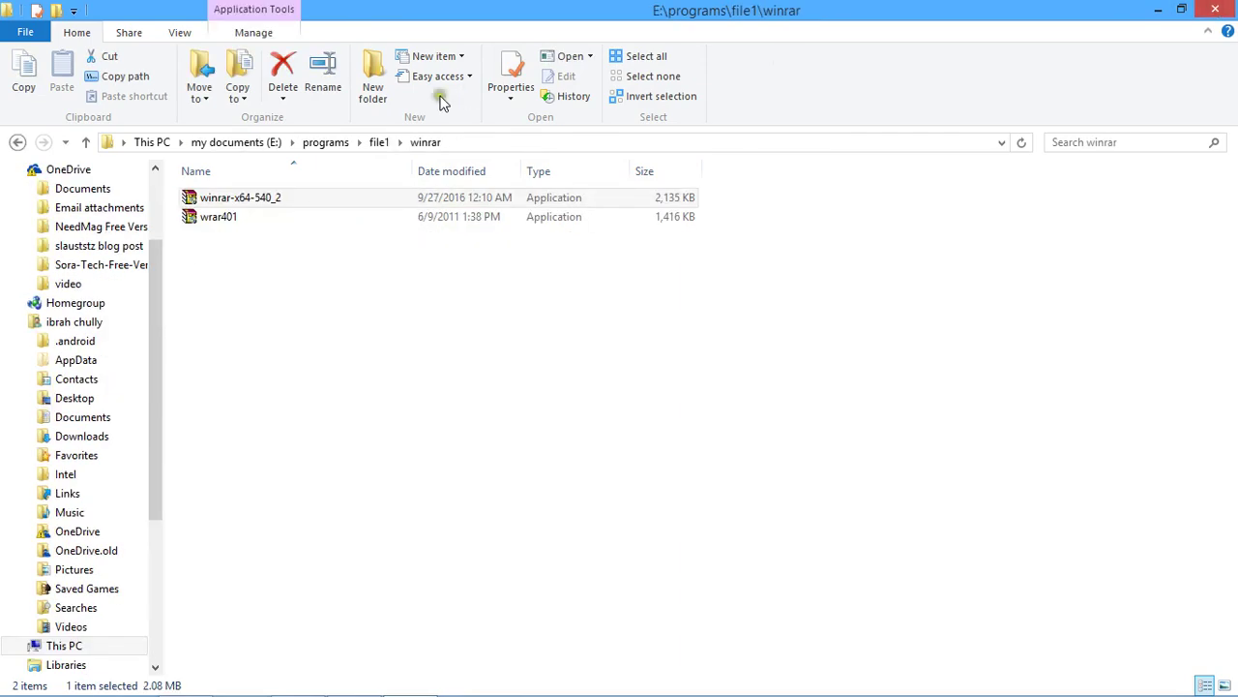
{"action": "left_click", "coordinate": [1214, 10]}
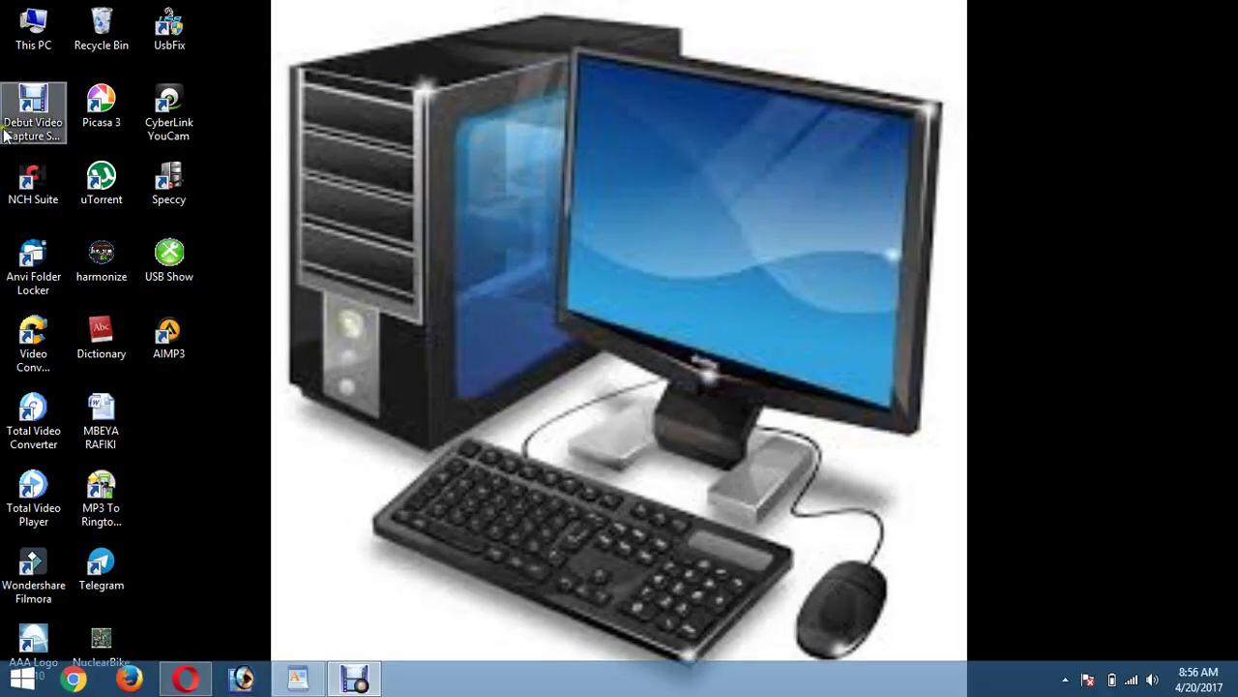
Step: Open the my documents (E:) drive, look into the file folder inside programs, and open the drv2 folder
{"action": "double_click", "coordinate": [26, 37]}
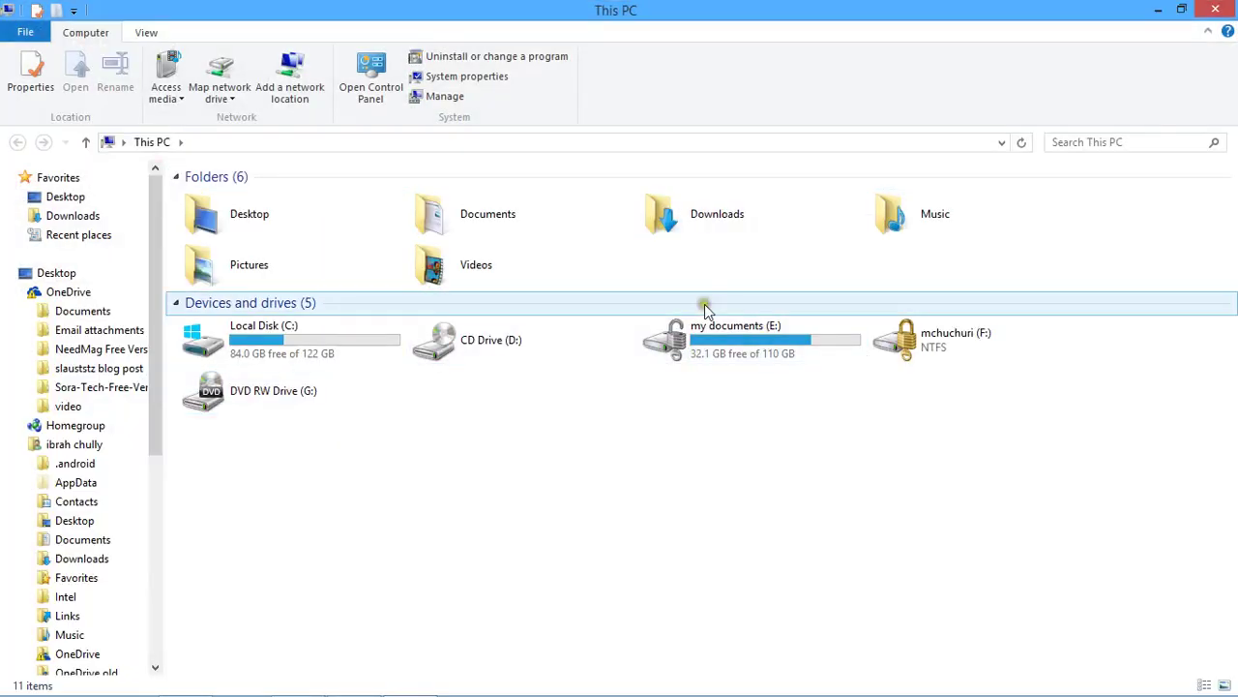
{"action": "double_click", "coordinate": [728, 338]}
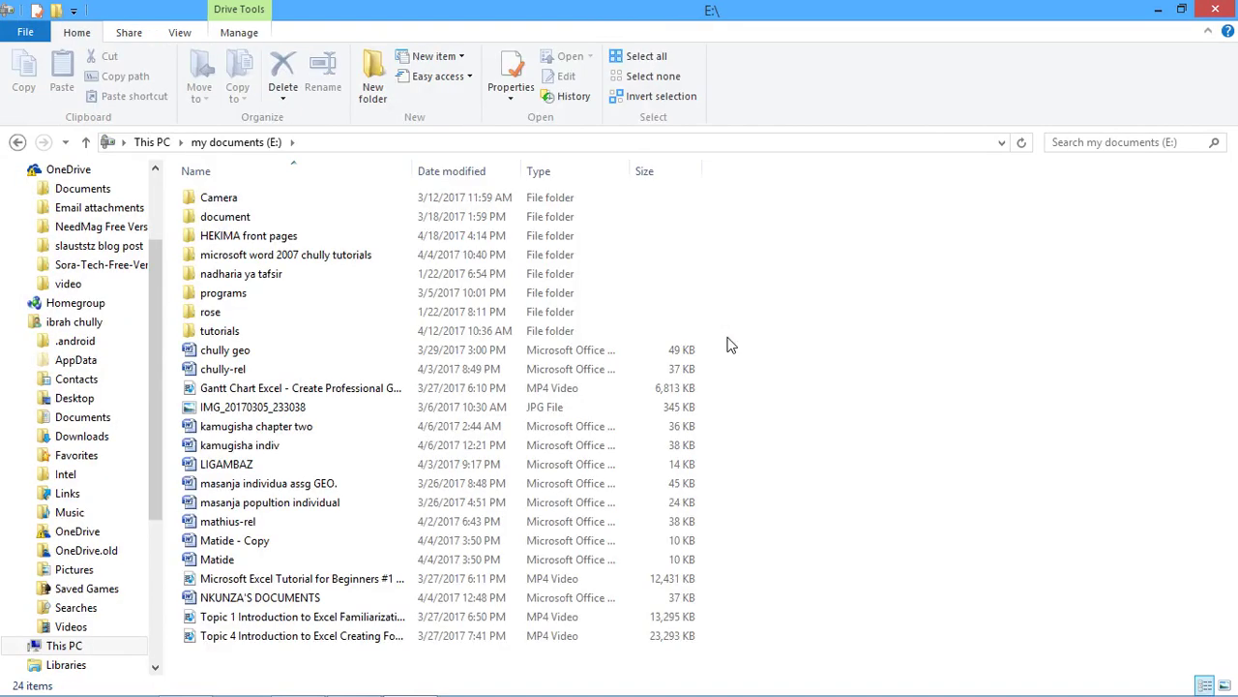
{"action": "double_click", "coordinate": [302, 294]}
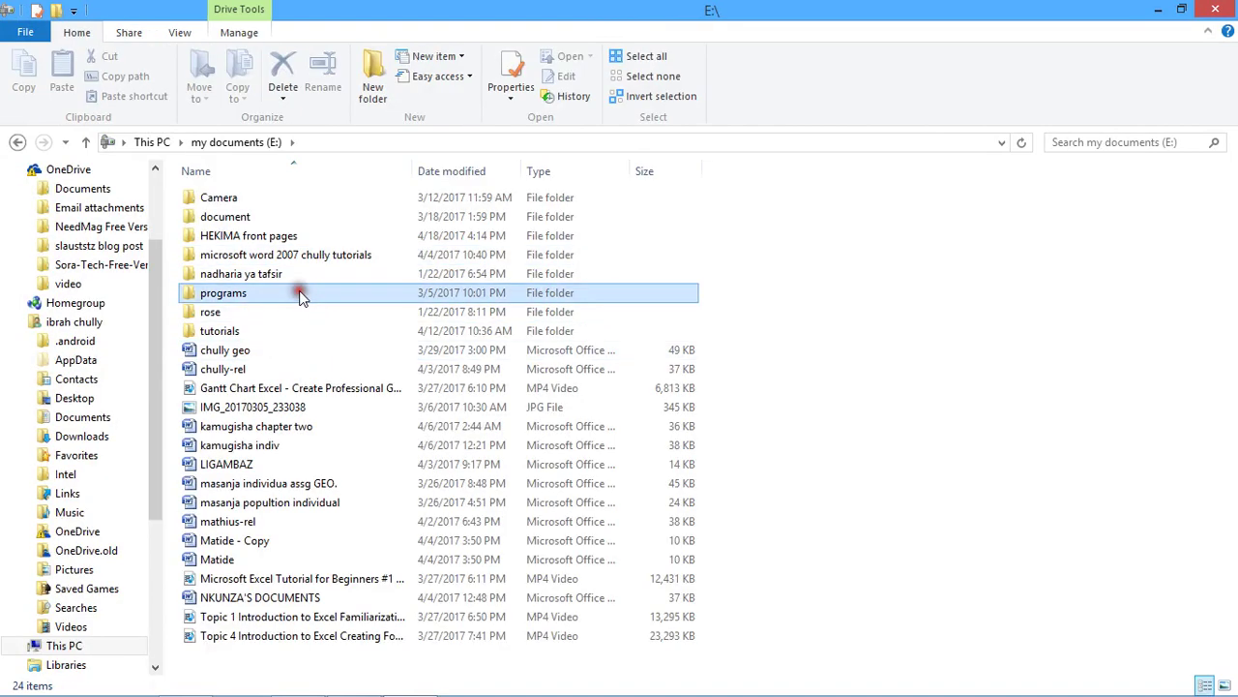
{"action": "double_click", "coordinate": [284, 215]}
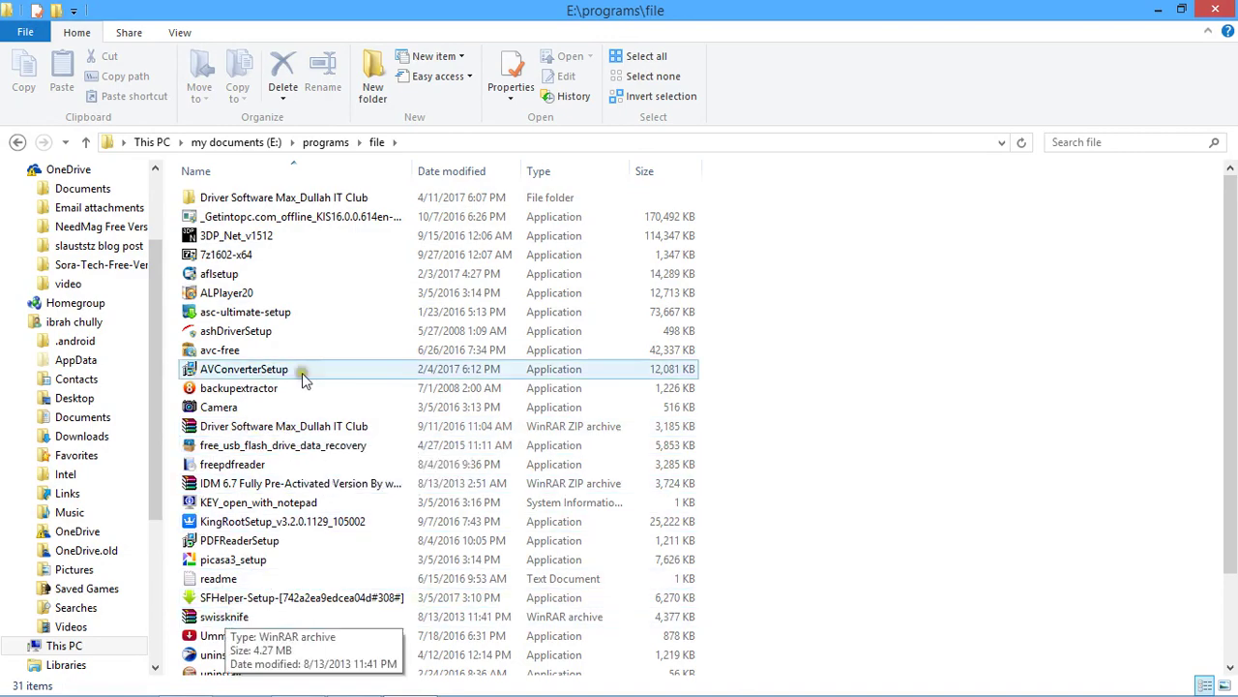
{"action": "left_click", "coordinate": [19, 142]}
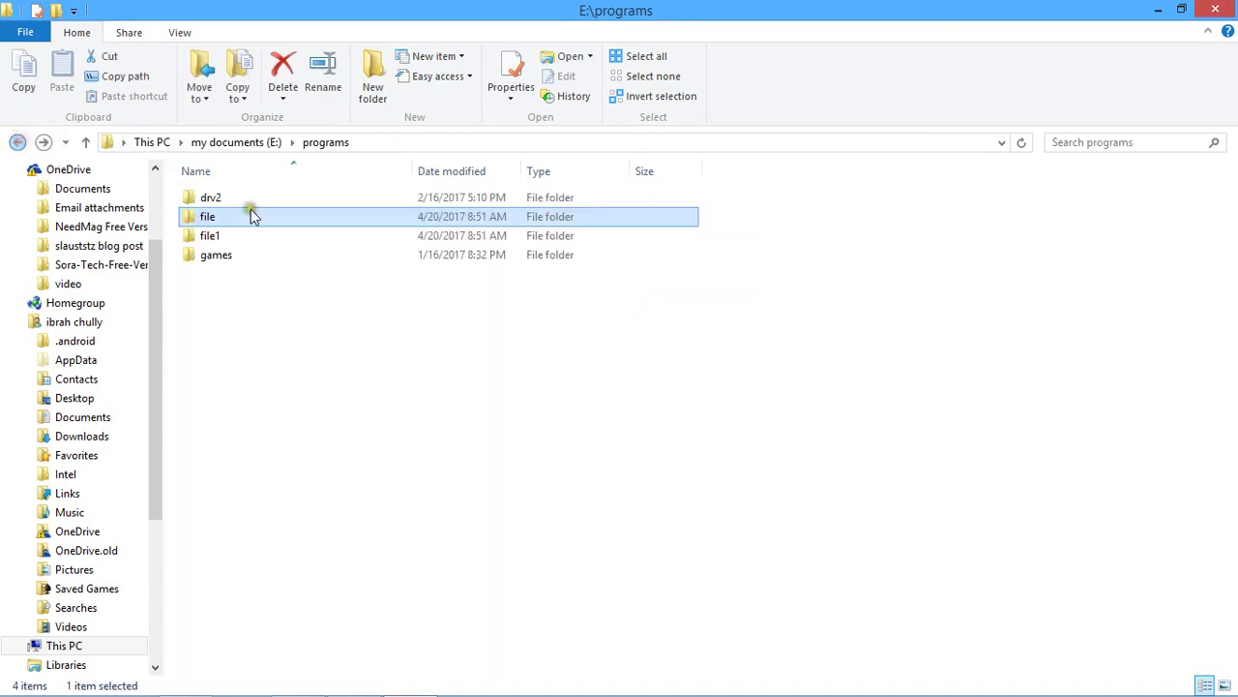
{"action": "double_click", "coordinate": [255, 200]}
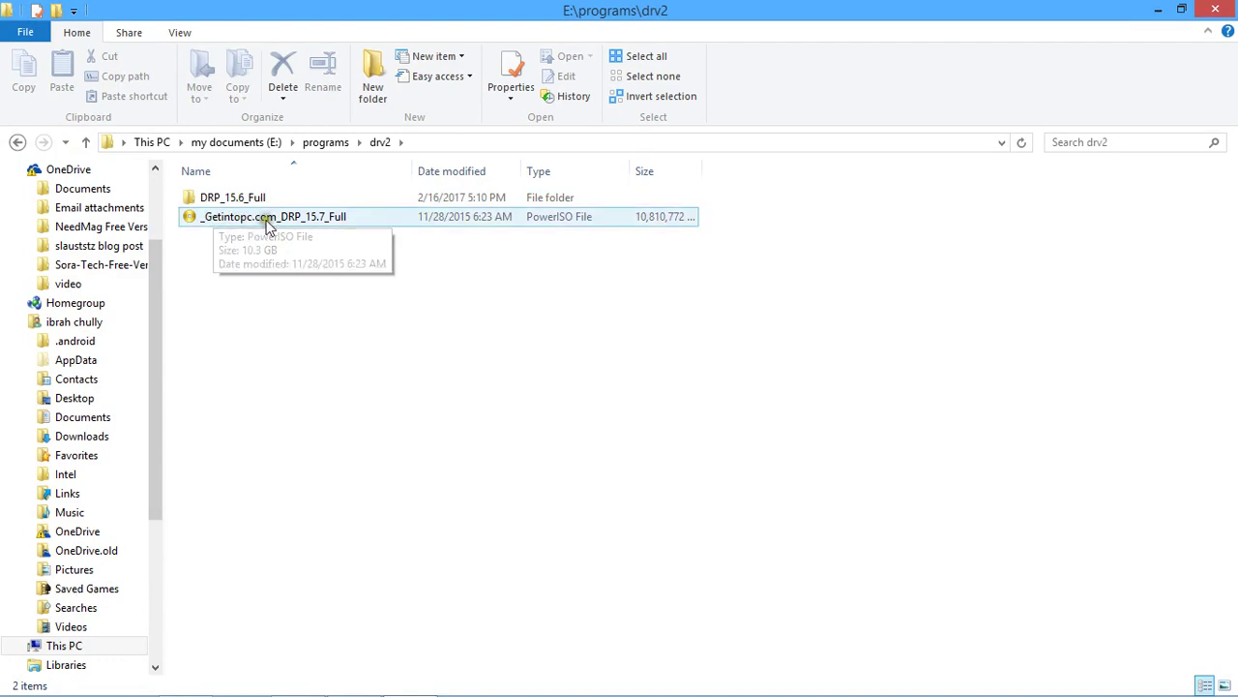
Step: View the contents of the _Getintopc.com_DRP_15.7_Full image in its default program and close that window
{"action": "left_click", "coordinate": [249, 222]}
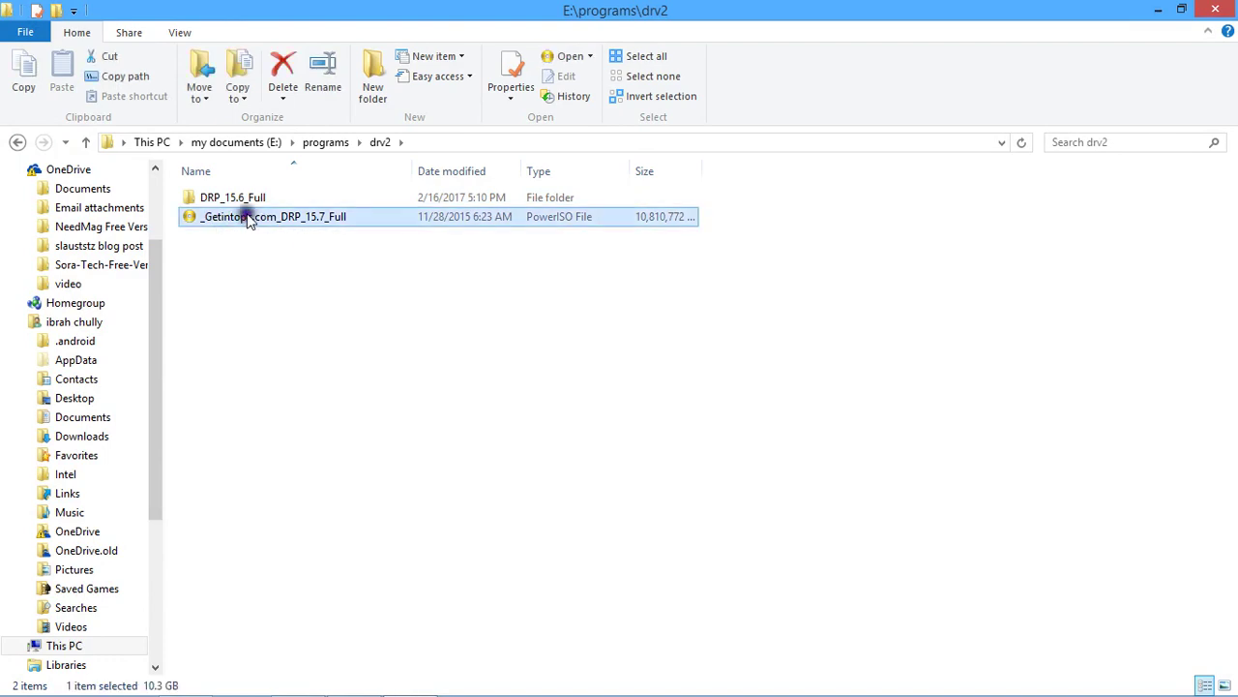
{"action": "right_click", "coordinate": [245, 215]}
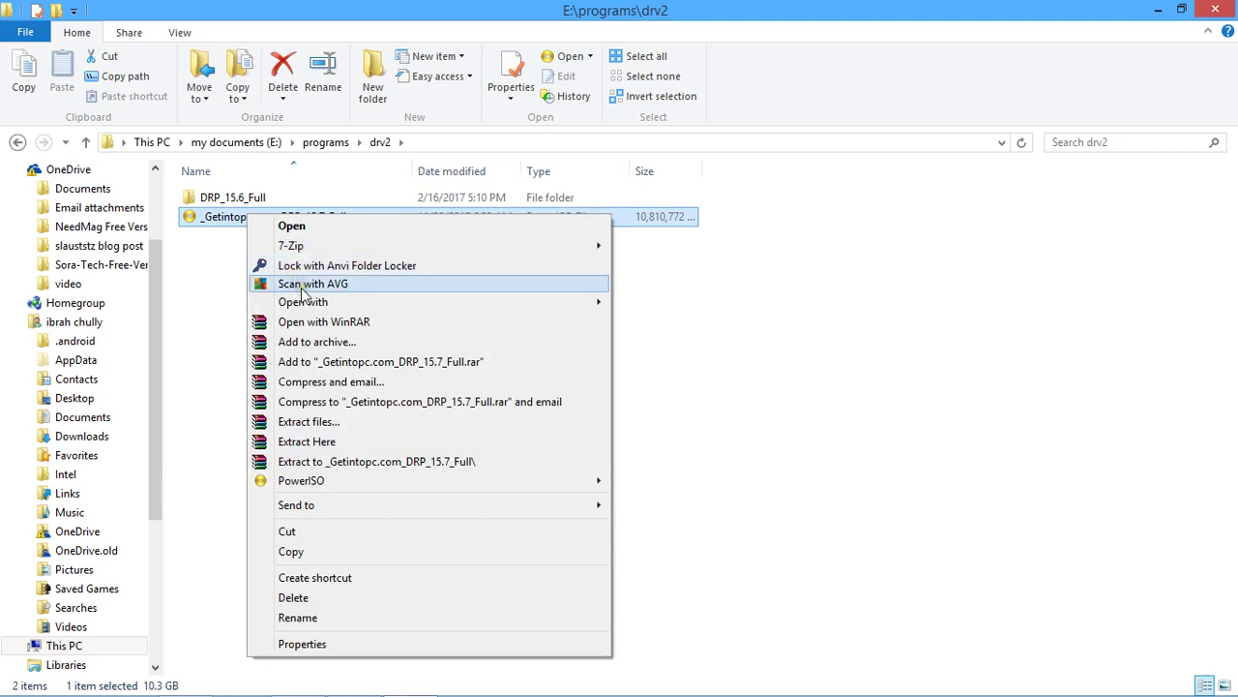
{"action": "left_click", "coordinate": [291, 227]}
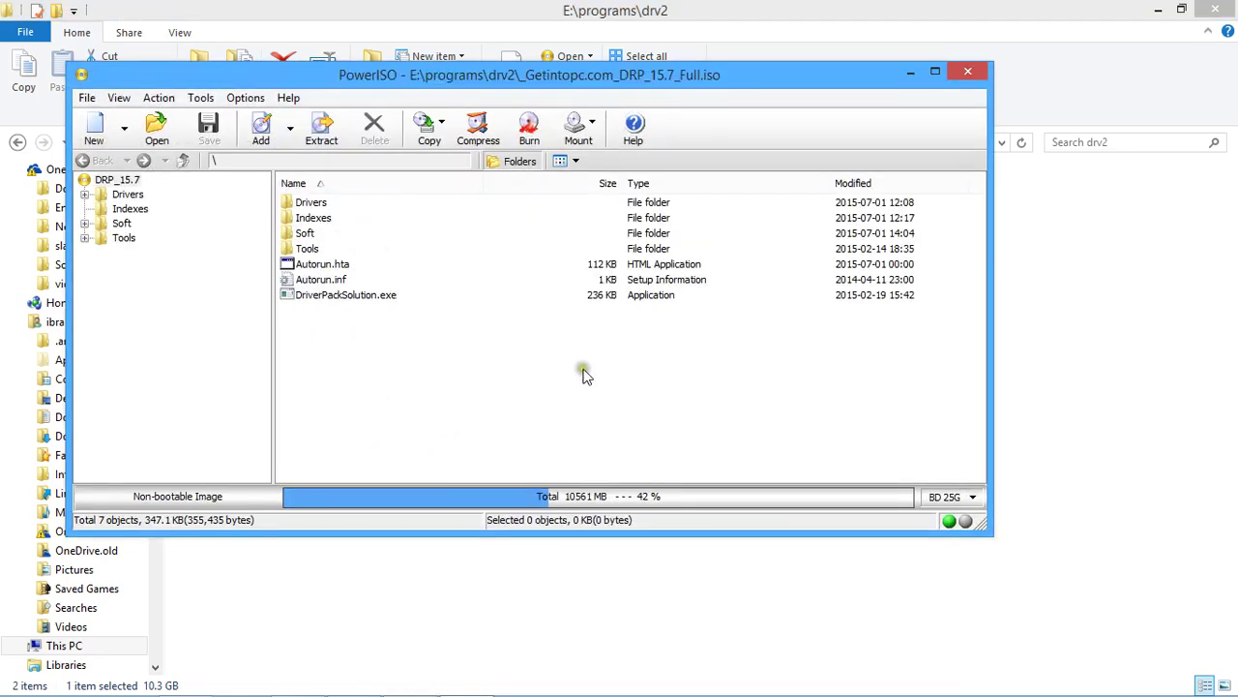
{"action": "left_click", "coordinate": [955, 74]}
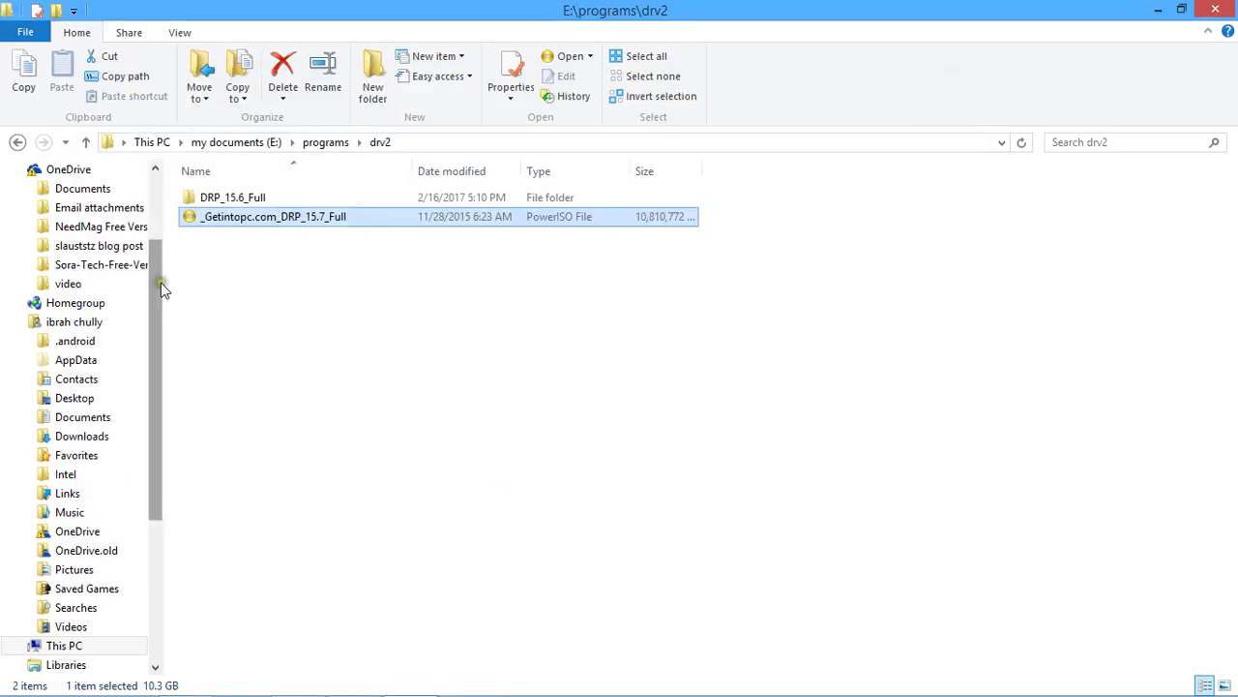
Step: Open the _Getintopc.com_DRP_15.7_Full image with WinRAR and dismiss the first-use purchase notification
{"action": "right_click", "coordinate": [278, 218]}
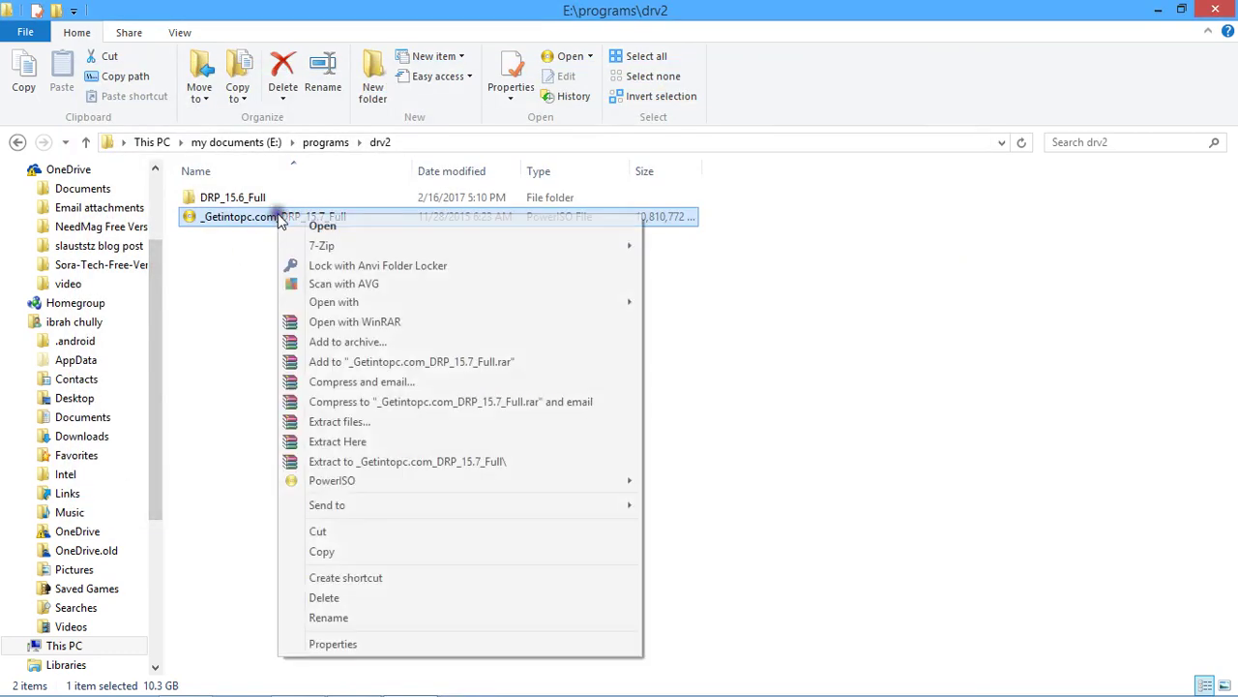
{"action": "left_click", "coordinate": [343, 329]}
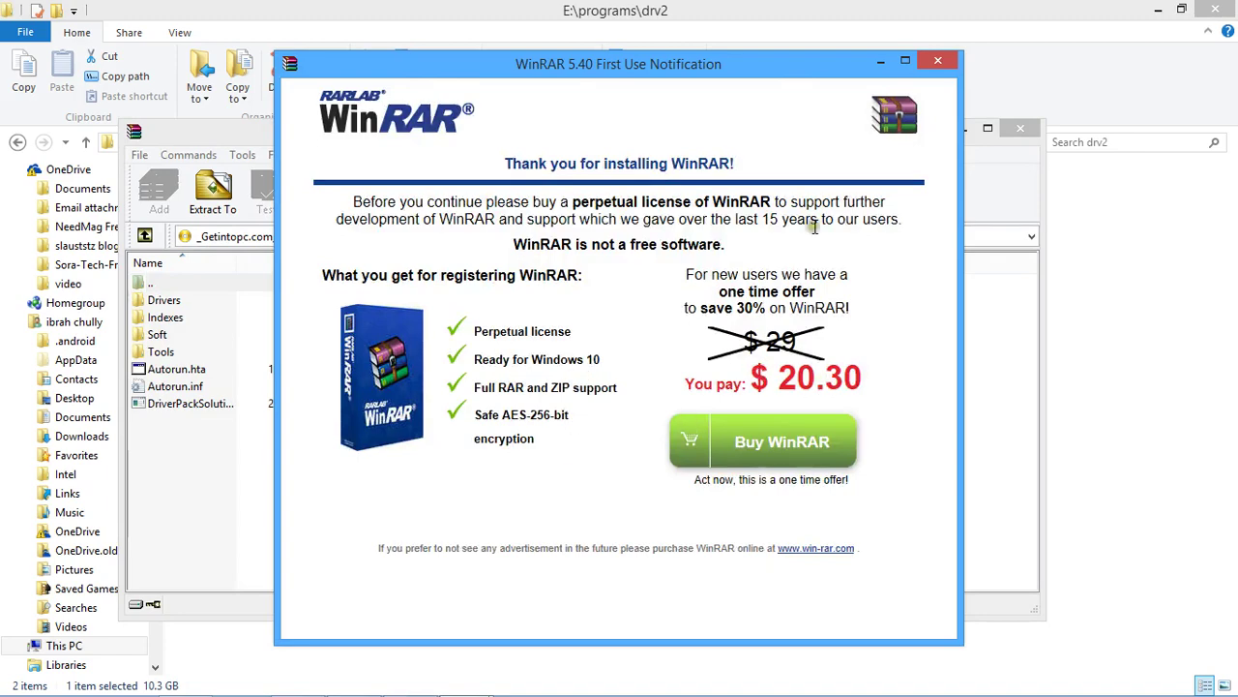
{"action": "mouse_move", "coordinate": [1233, 692]}
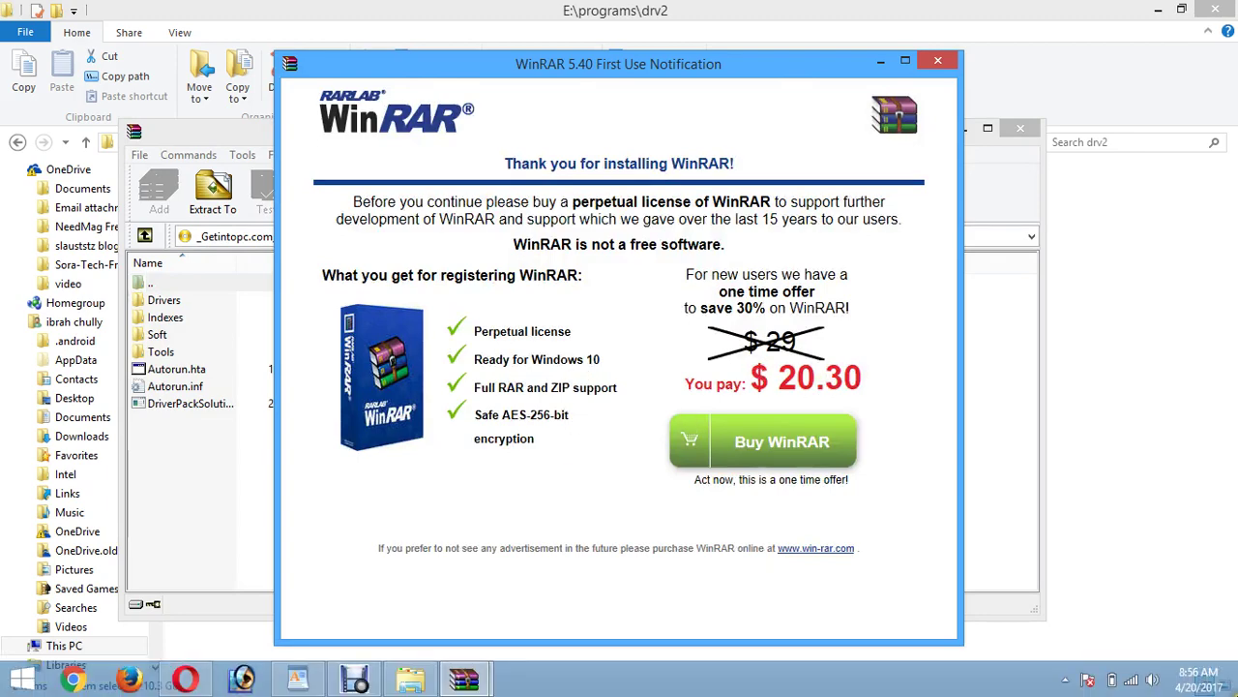
{"action": "left_click", "coordinate": [939, 64]}
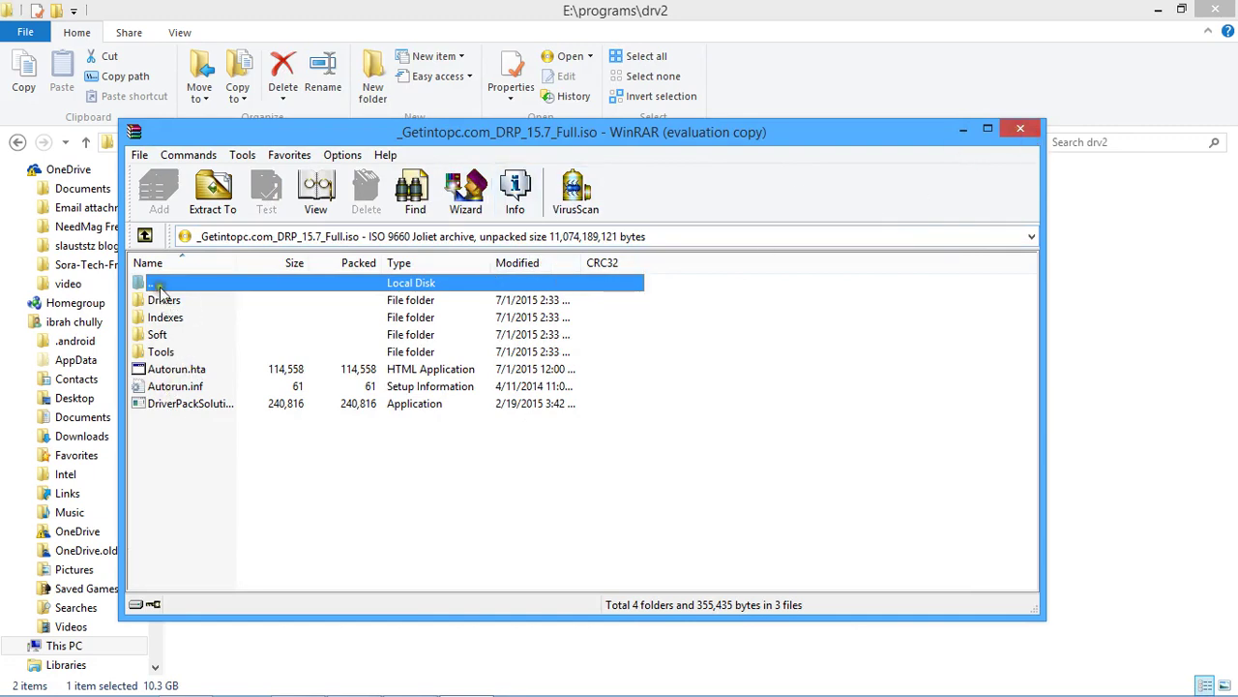
Step: Try to run the DriverPackSolution application from the archive, cancelling its extraction and closing WinRAR
{"action": "double_click", "coordinate": [191, 403]}
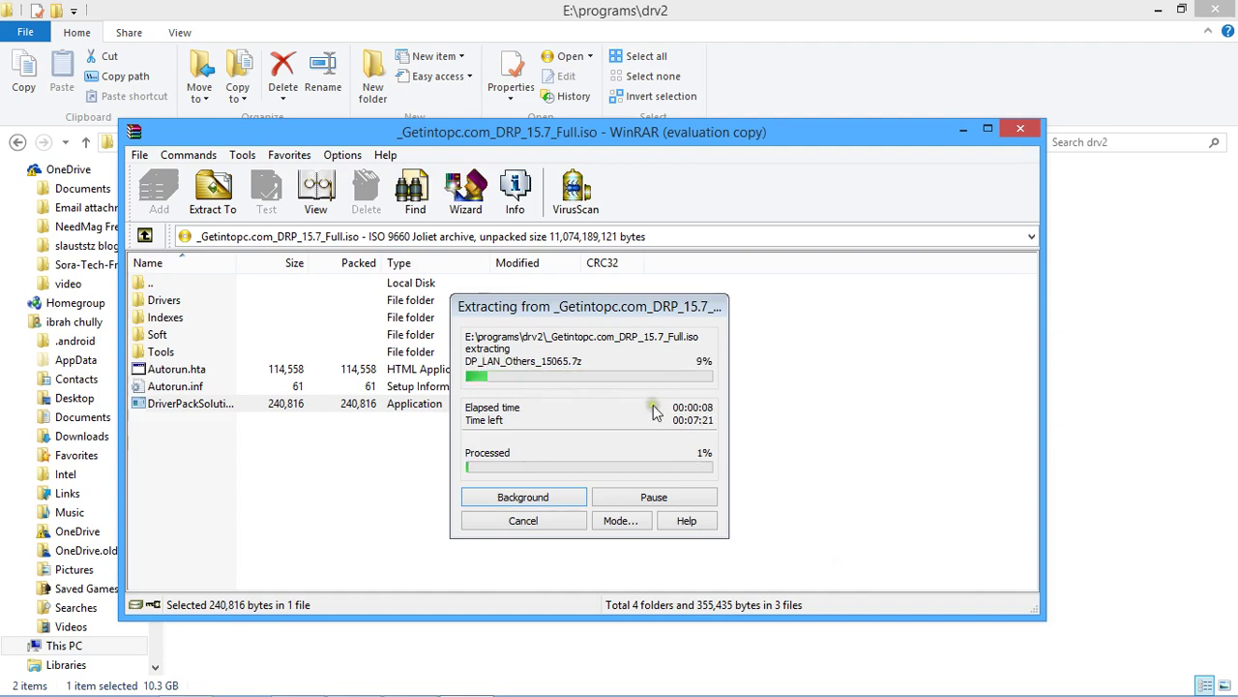
{"action": "left_click", "coordinate": [522, 520]}
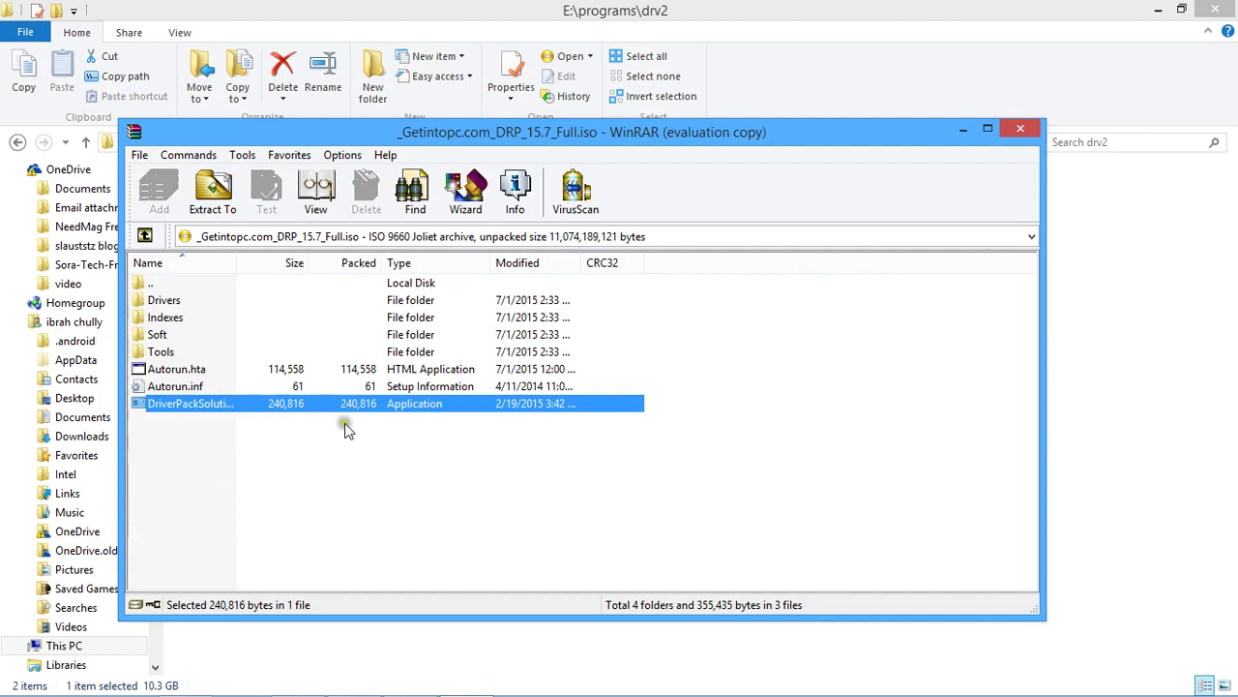
{"action": "left_click", "coordinate": [1019, 129]}
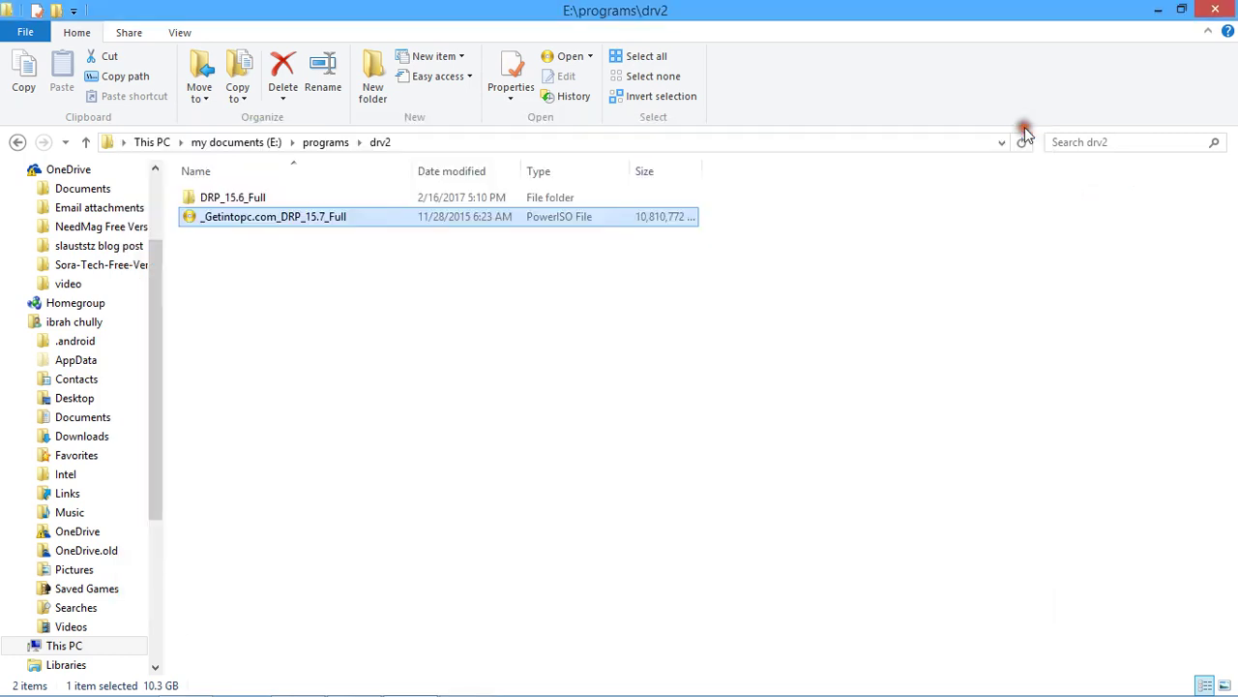
Step: Deselect the disc image, close the drv2 folder window and return to the desktop
{"action": "left_click", "coordinate": [366, 304]}
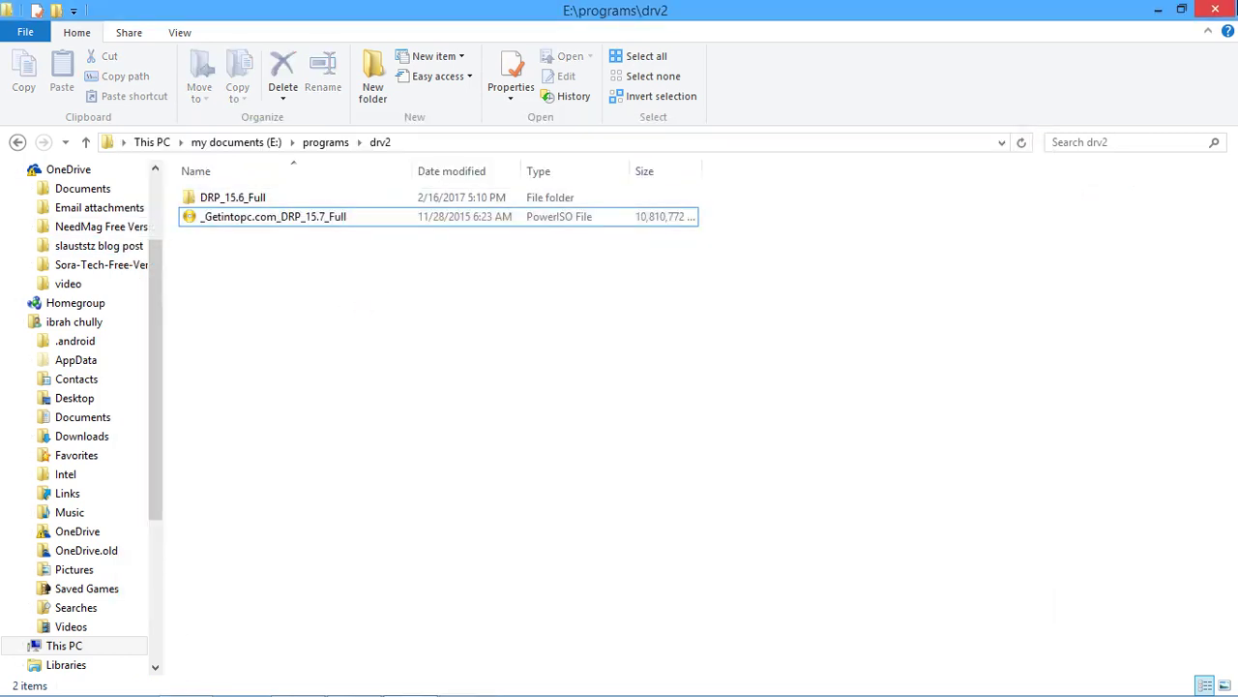
{"action": "left_click", "coordinate": [1210, 10]}
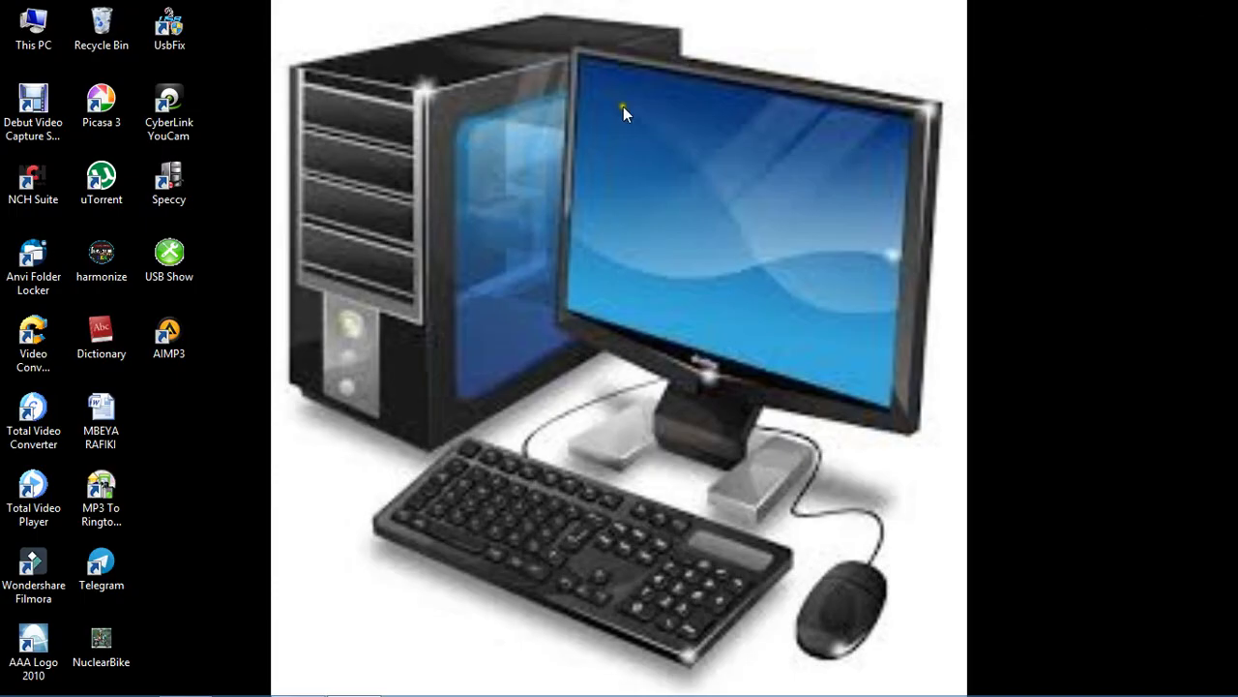
{"action": "right_click", "coordinate": [558, 97]}
{"action": "left_click", "coordinate": [645, 151]}
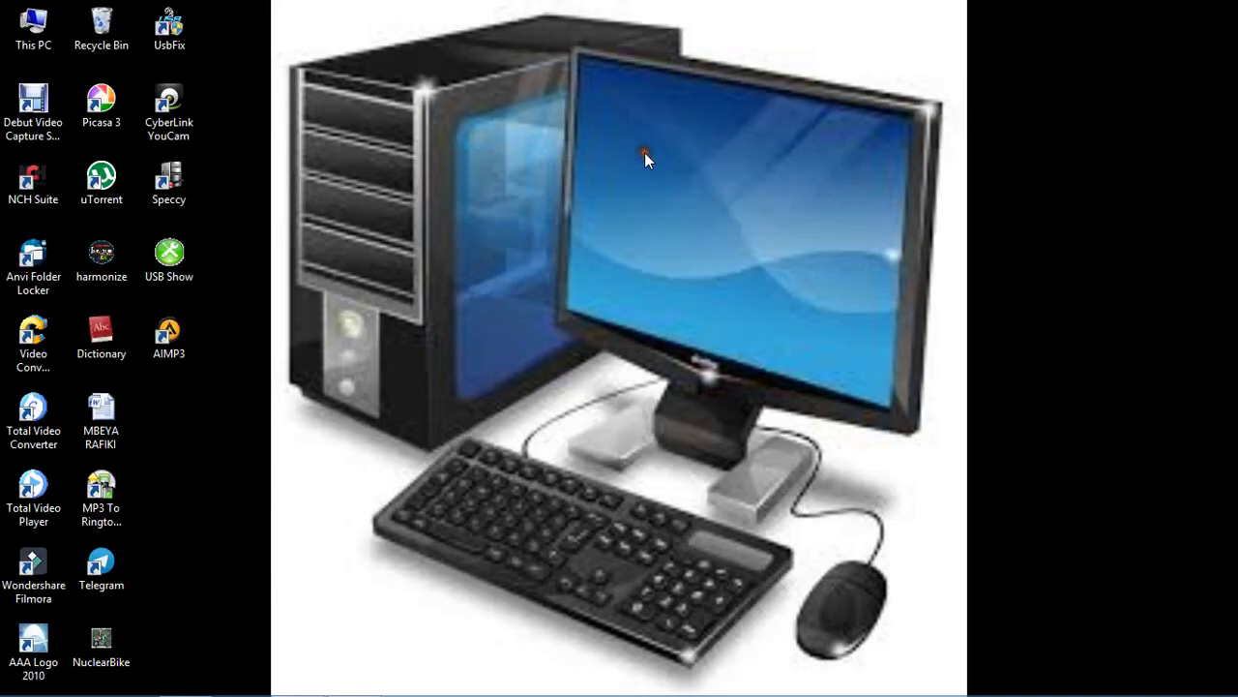